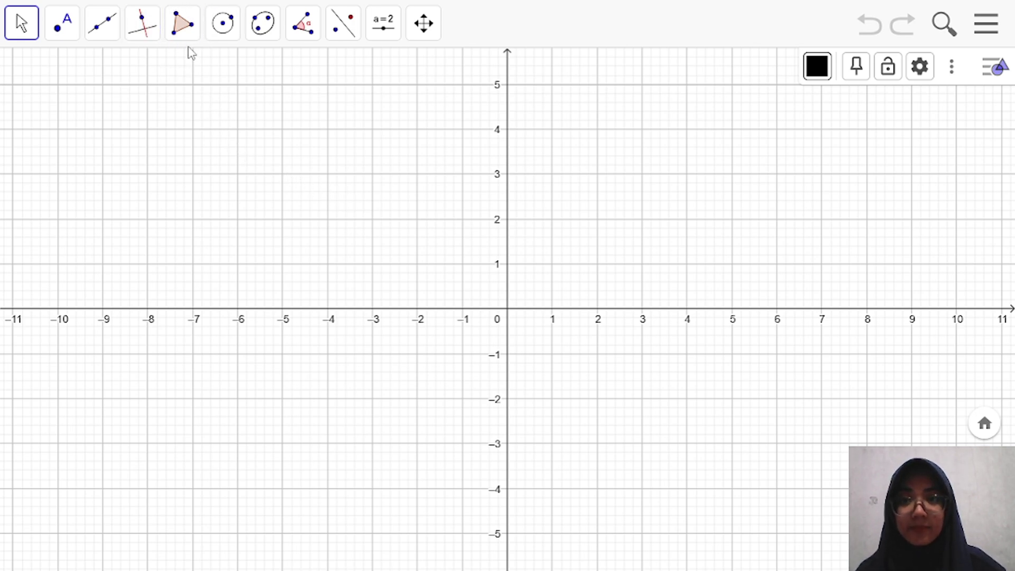
Draw a right triangle with the Polygon tool, with vertices at (0, 4), (0, 0) and (3, 0)
{"action": "left_click", "coordinate": [182, 23]}
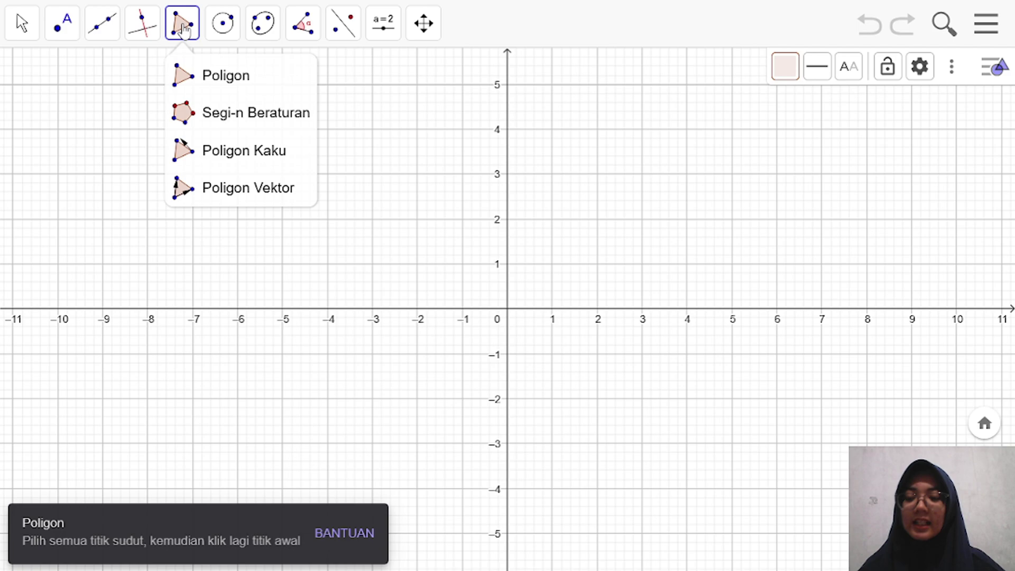
{"action": "left_click", "coordinate": [235, 79]}
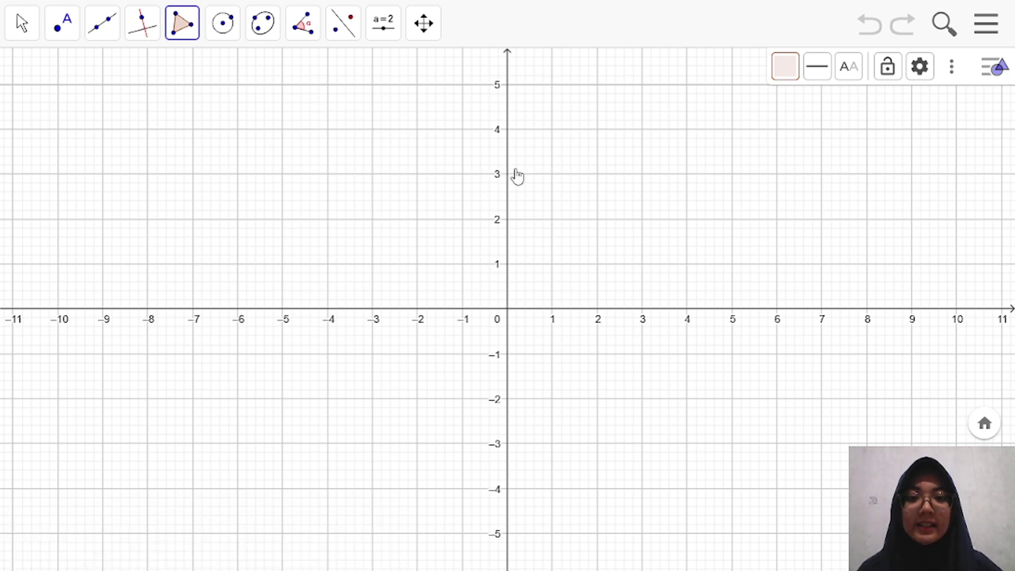
{"action": "left_click", "coordinate": [506, 133]}
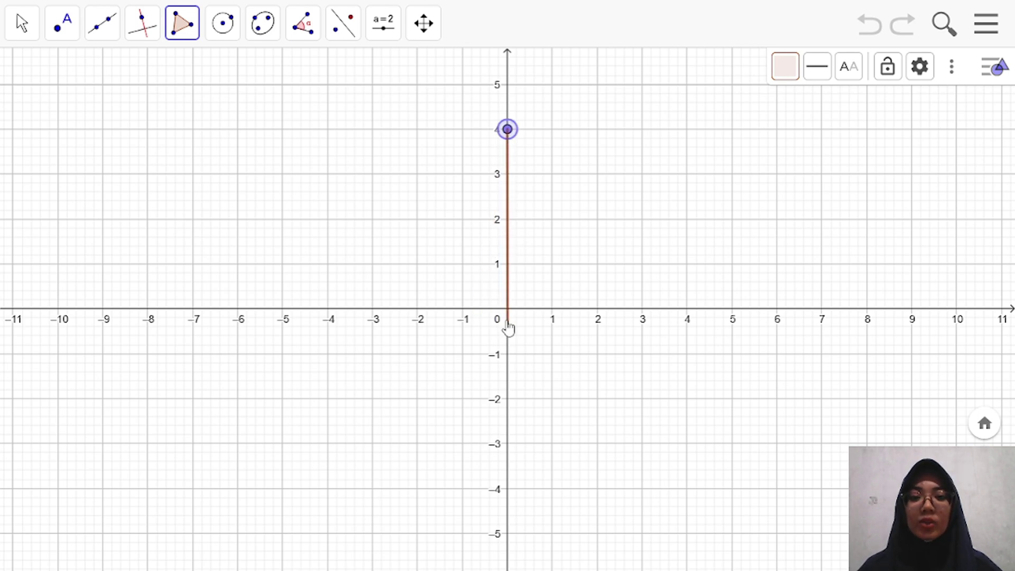
{"action": "left_click", "coordinate": [507, 311]}
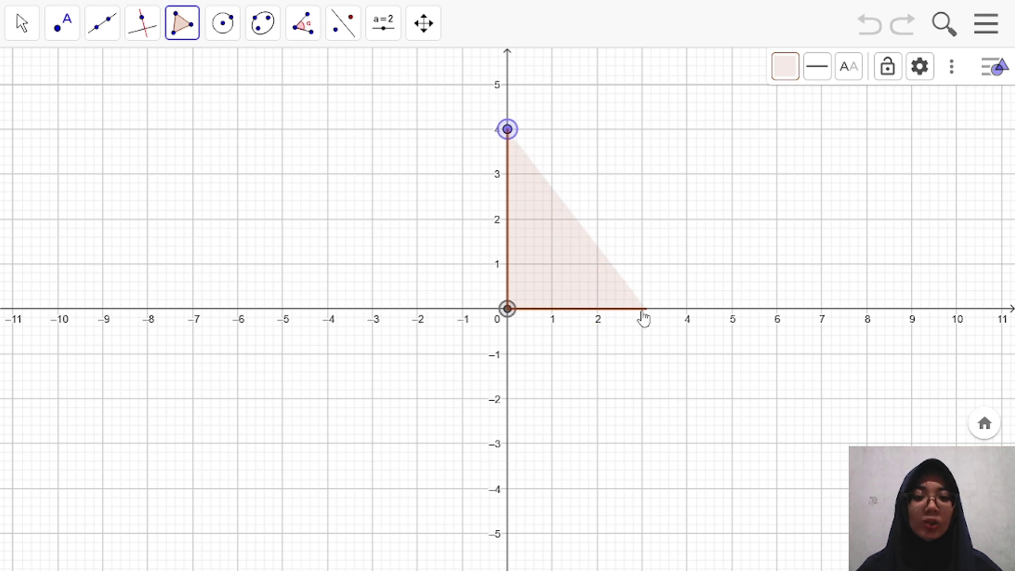
{"action": "left_click", "coordinate": [643, 312]}
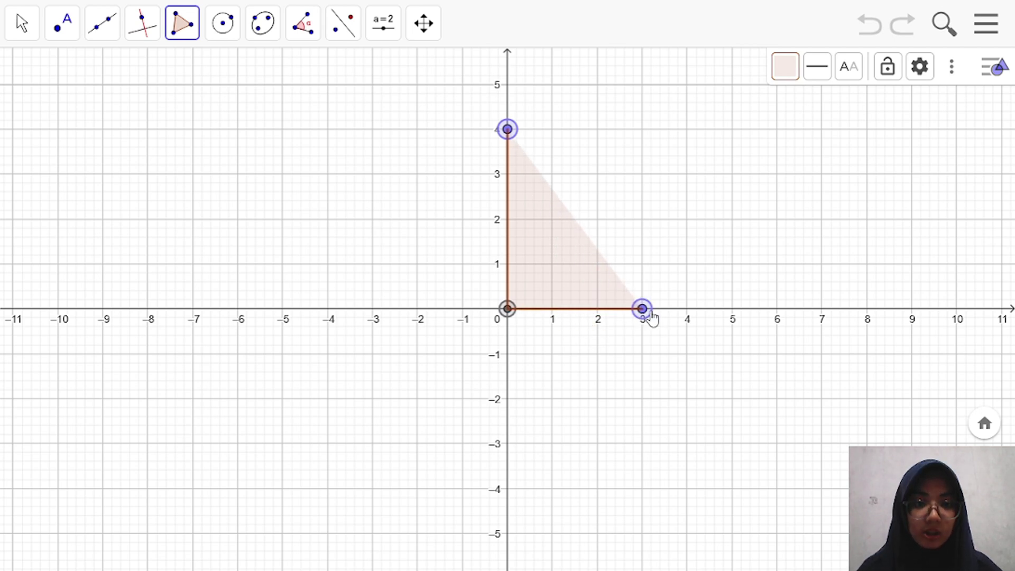
{"action": "left_click", "coordinate": [507, 129]}
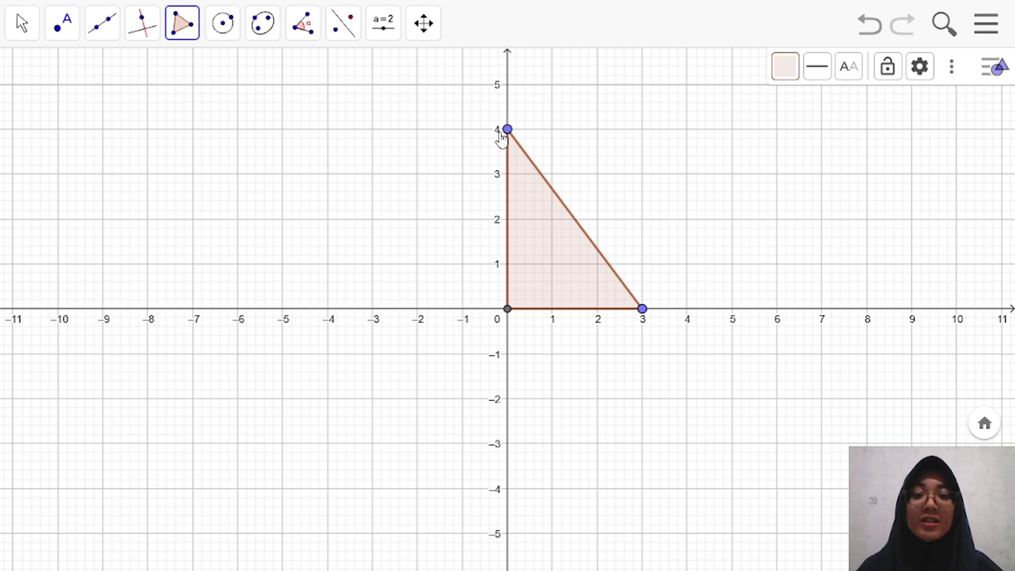
Show the labels of the triangle's three vertices A, B and C
{"action": "right_click", "coordinate": [510, 136]}
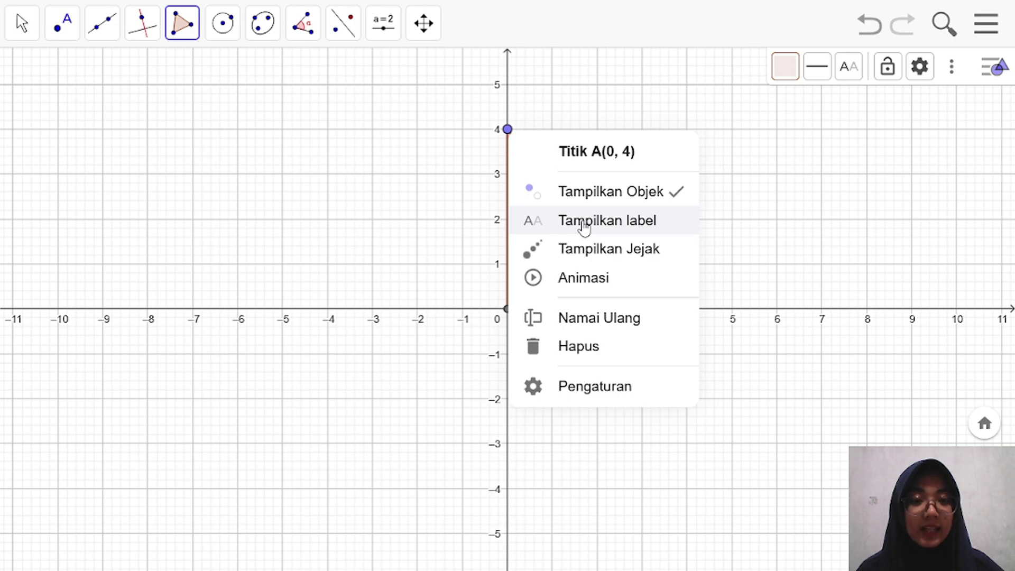
{"action": "left_click", "coordinate": [584, 222]}
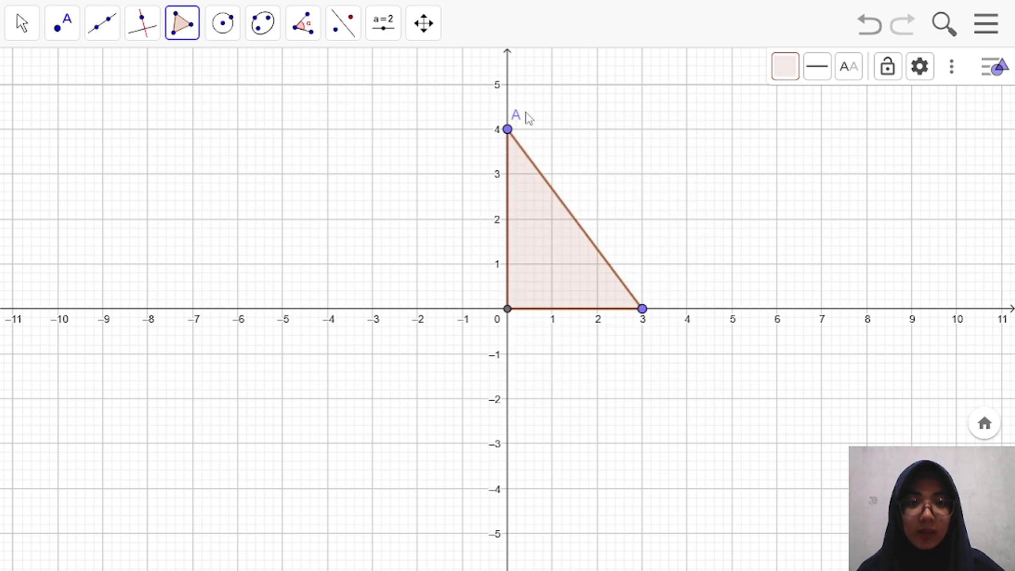
{"action": "right_click", "coordinate": [507, 308]}
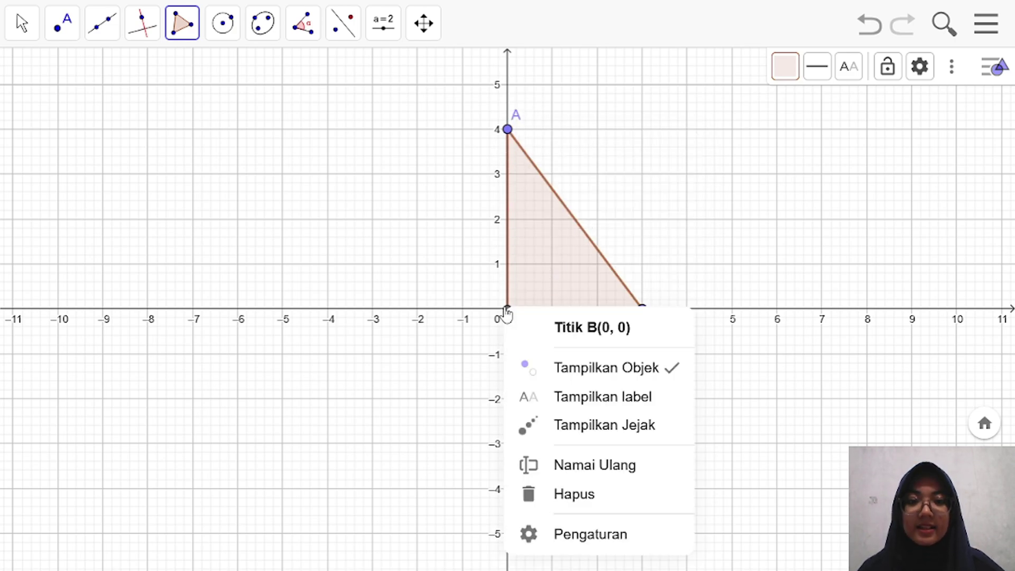
{"action": "left_click", "coordinate": [599, 397]}
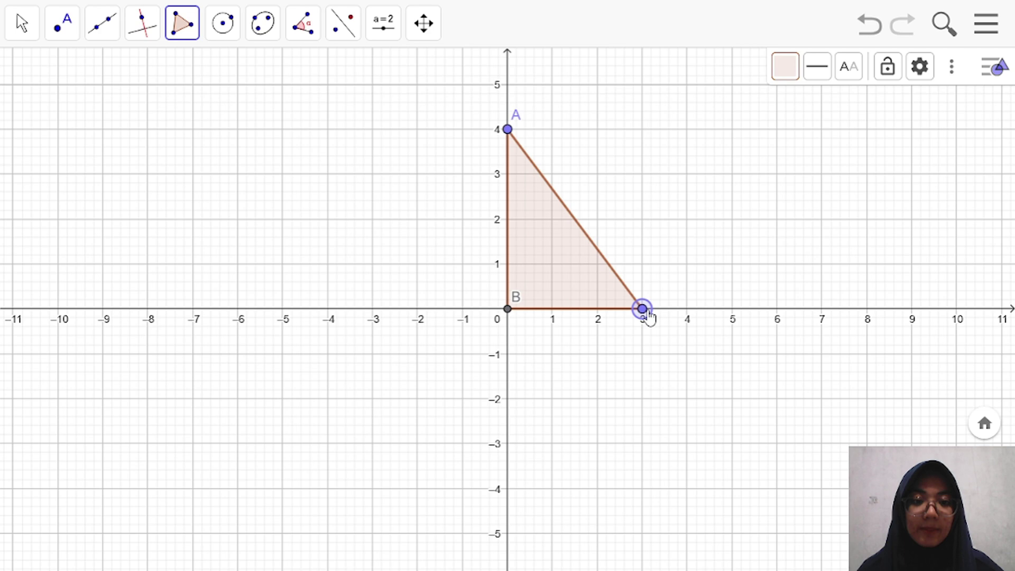
{"action": "right_click", "coordinate": [648, 313]}
{"action": "left_click", "coordinate": [703, 382]}
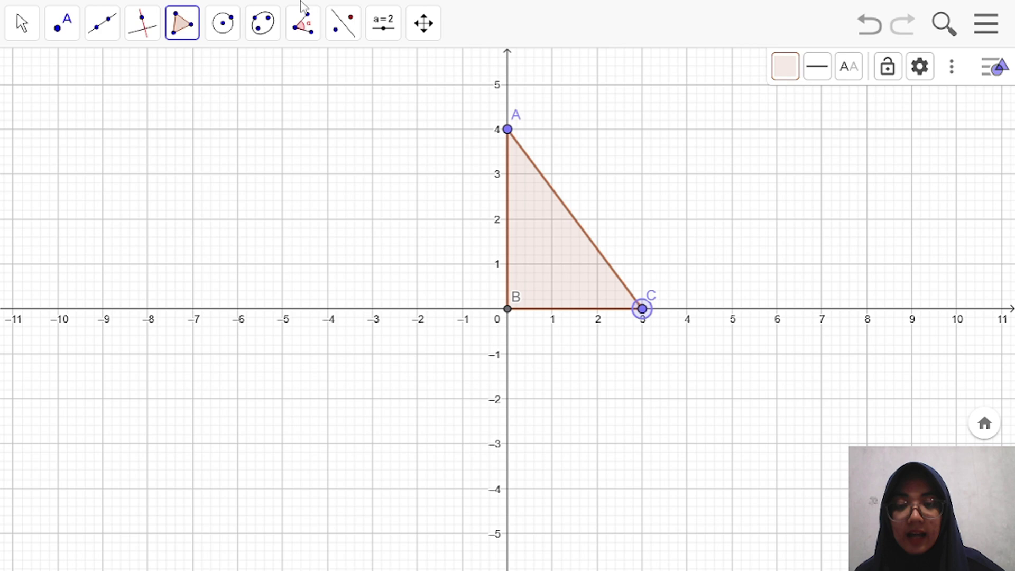
Measure the triangle's interior angle at vertex A, between sides AB and AC, with the Angle tool (Sudut)
{"action": "left_click", "coordinate": [303, 21]}
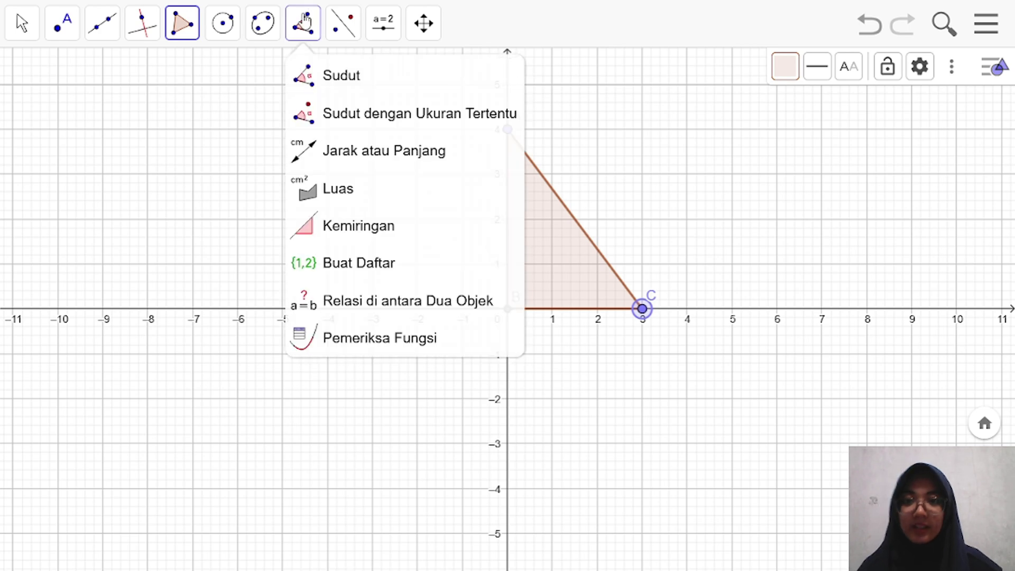
{"action": "left_click", "coordinate": [310, 75]}
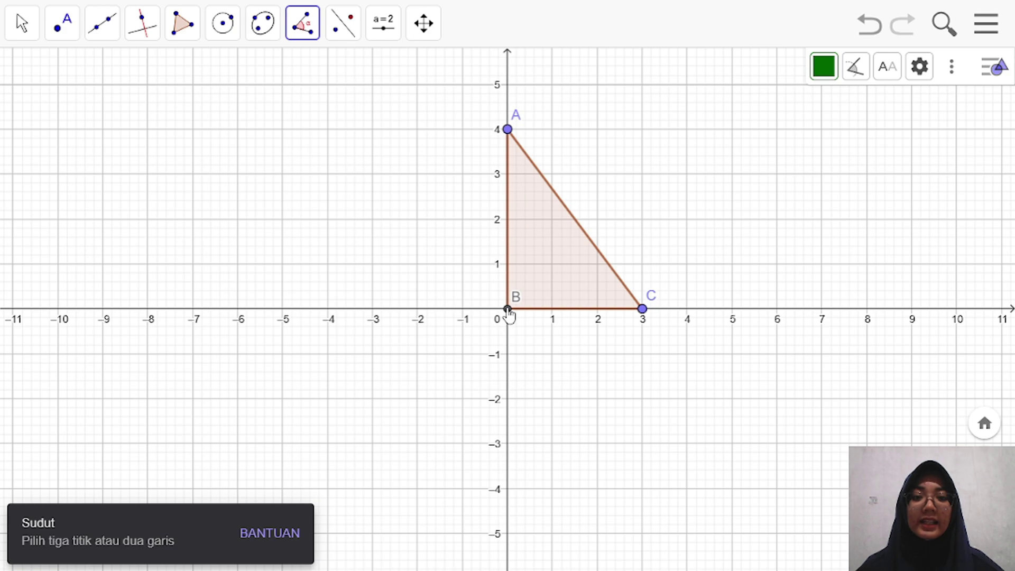
{"action": "left_click", "coordinate": [507, 309]}
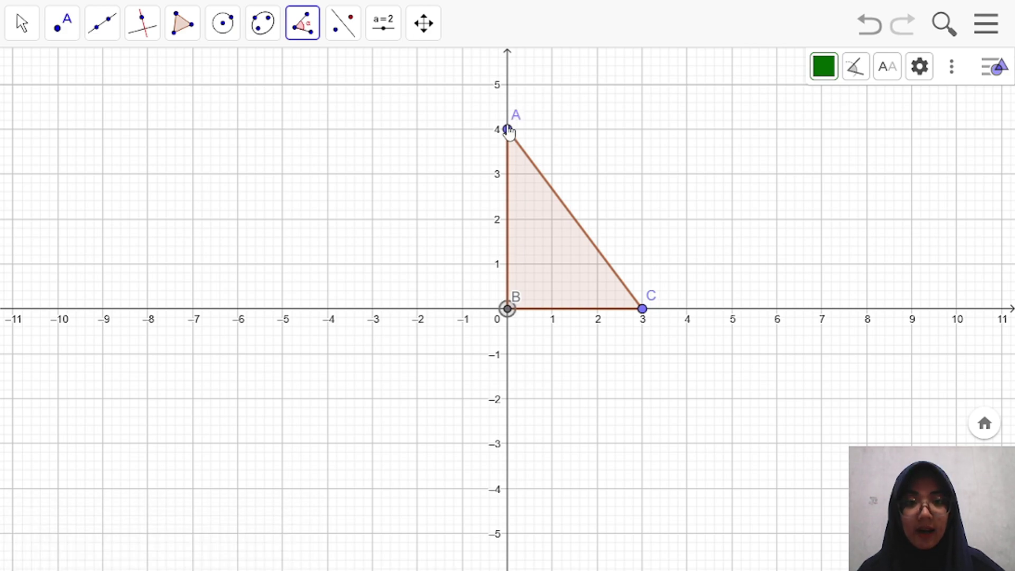
{"action": "left_click", "coordinate": [508, 130]}
{"action": "left_click", "coordinate": [643, 312]}
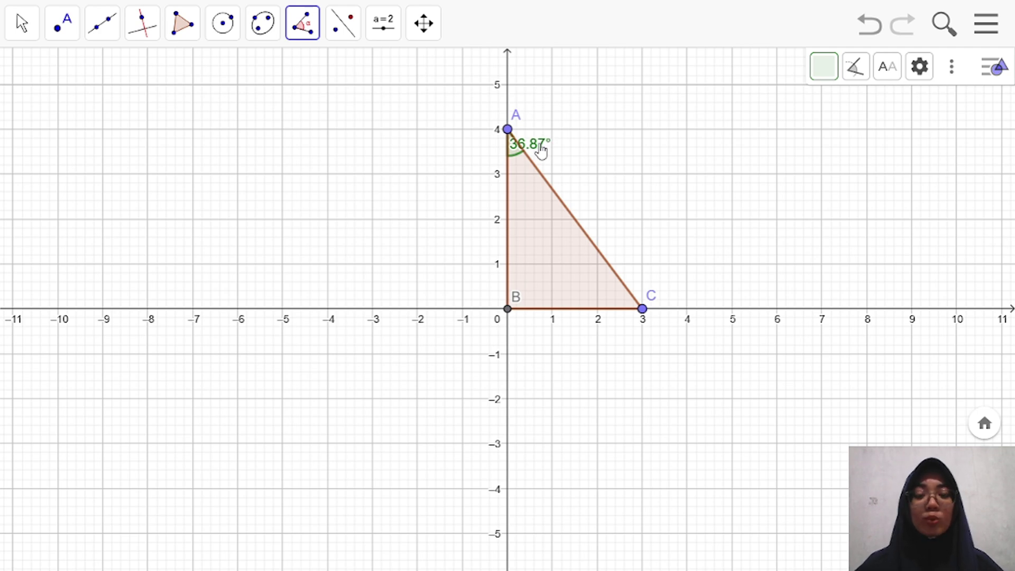
Set the label of the angle at A to "Nama & Nilai" and close its settings
{"action": "right_click", "coordinate": [527, 146]}
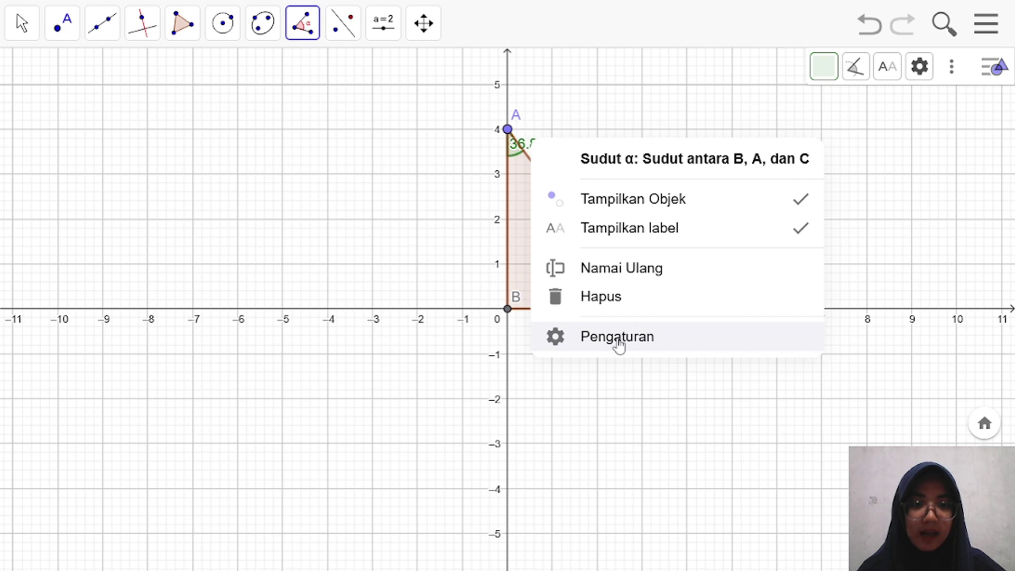
{"action": "left_click", "coordinate": [626, 341]}
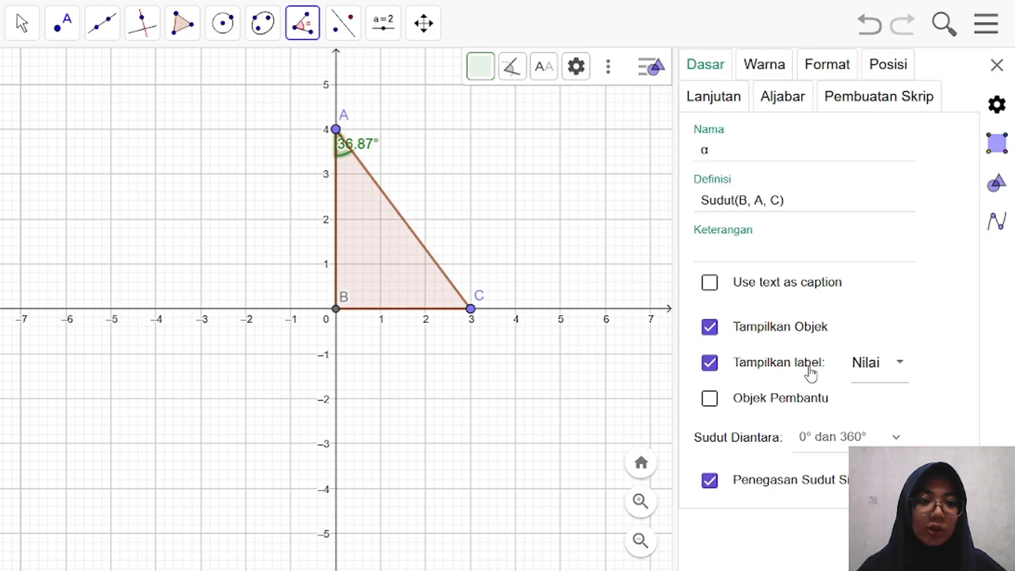
{"action": "left_click", "coordinate": [873, 362]}
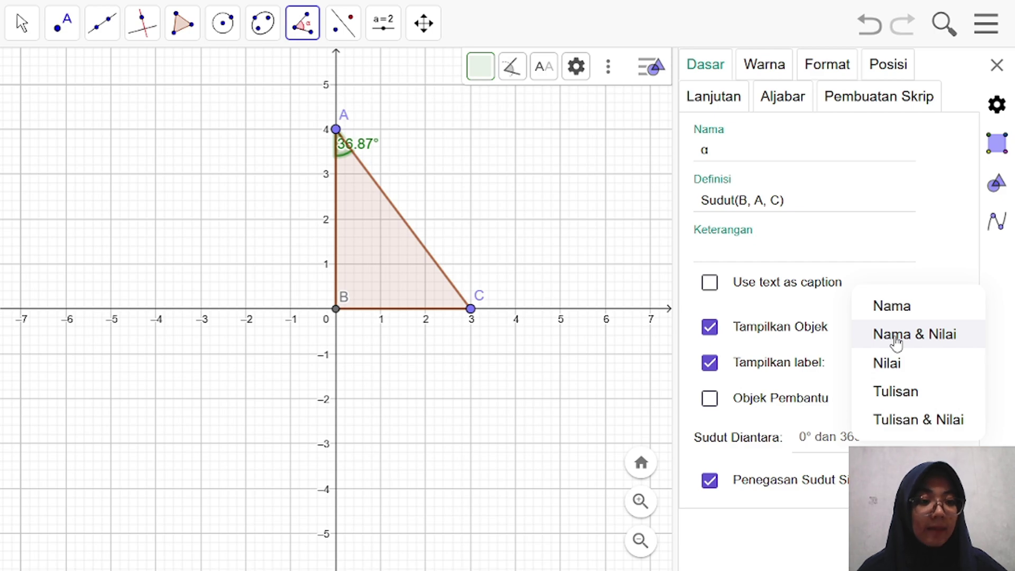
{"action": "left_click", "coordinate": [894, 338]}
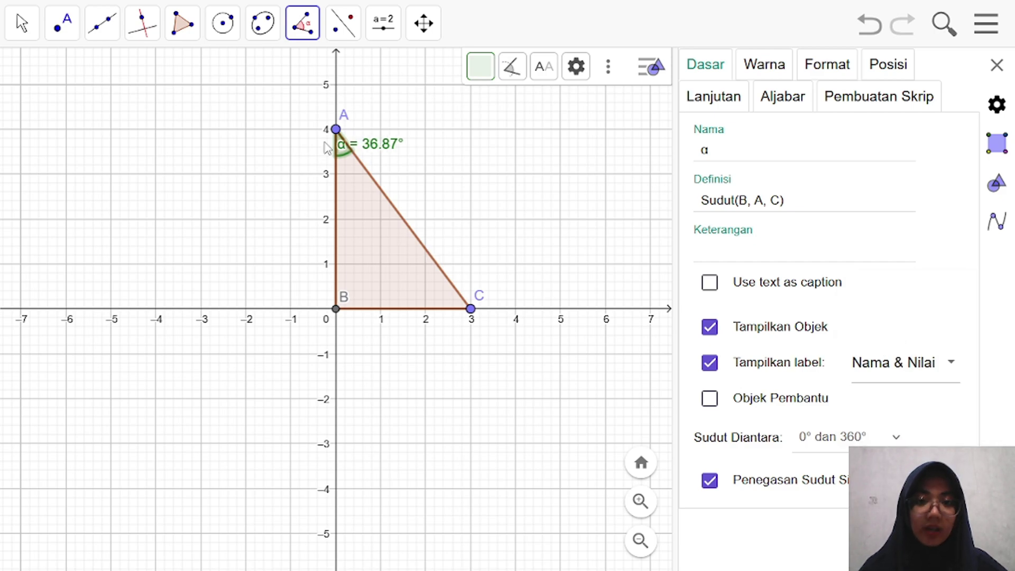
{"action": "key", "text": "Escape"}
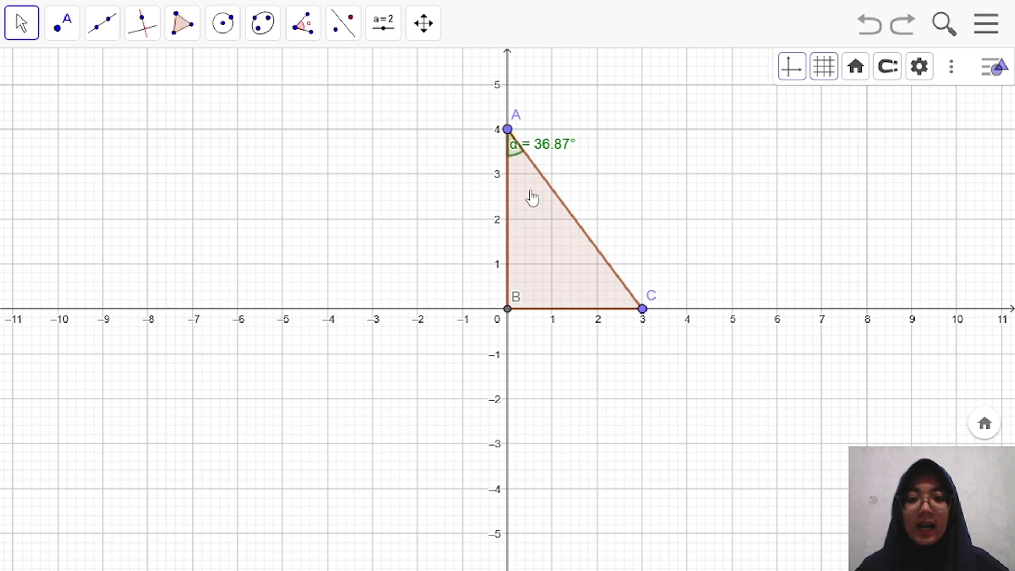
Turn on the label of the triangle's vertical side AB and set it to "Nama & Nilai"
{"action": "left_click", "coordinate": [509, 221]}
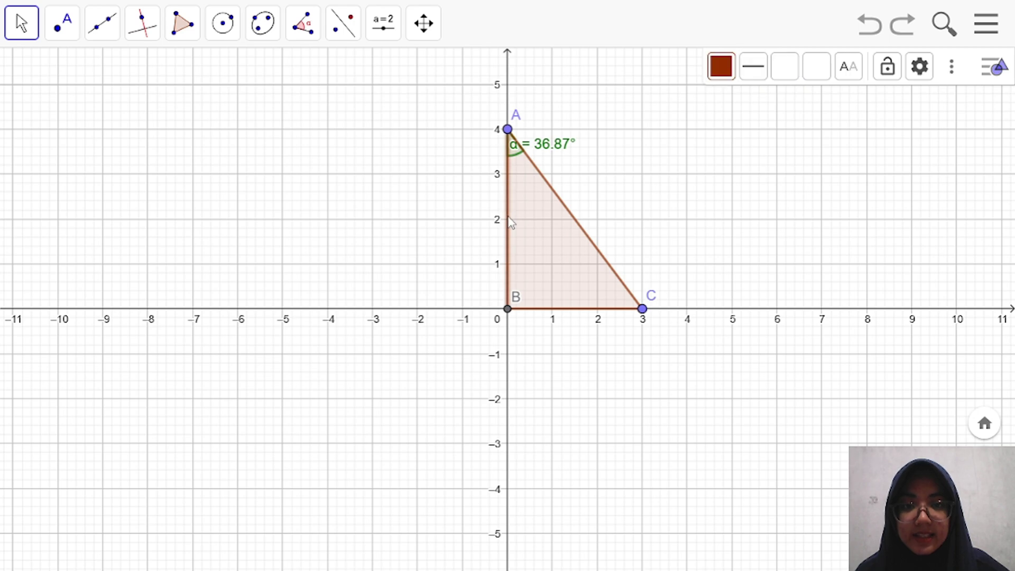
{"action": "right_click", "coordinate": [509, 221]}
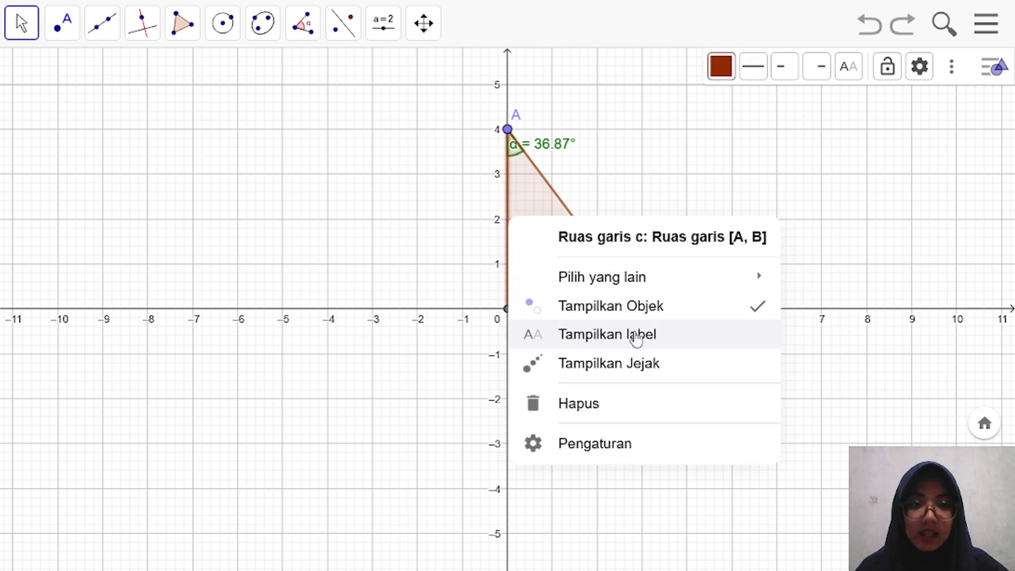
{"action": "left_click", "coordinate": [653, 448]}
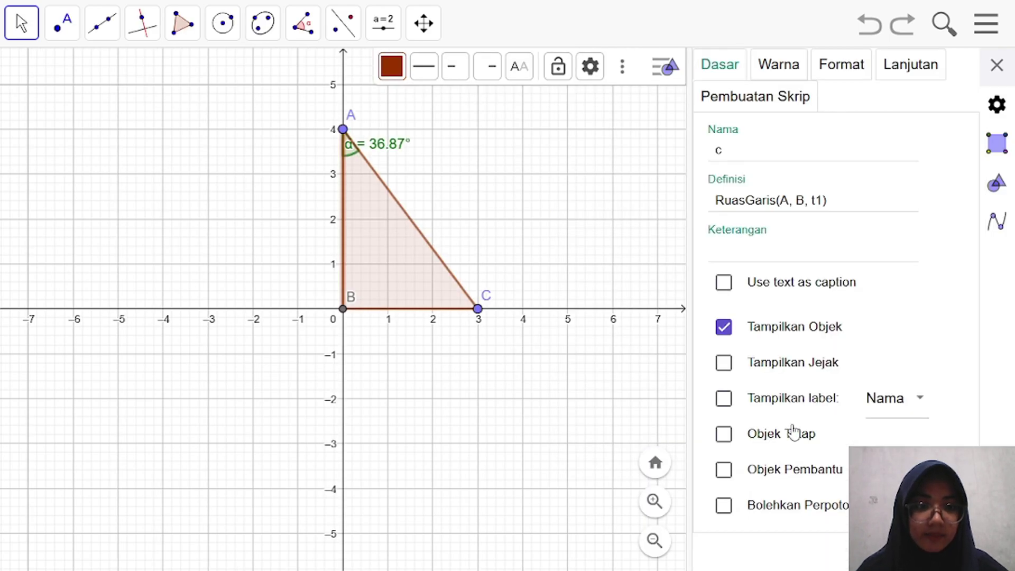
{"action": "left_click", "coordinate": [724, 398]}
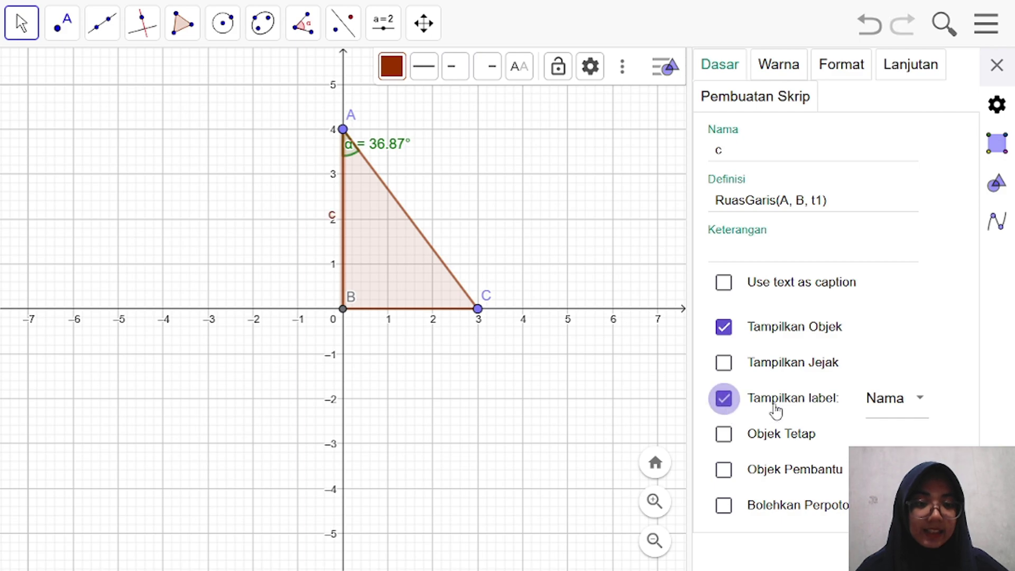
{"action": "left_click", "coordinate": [878, 410]}
{"action": "left_click", "coordinate": [901, 427]}
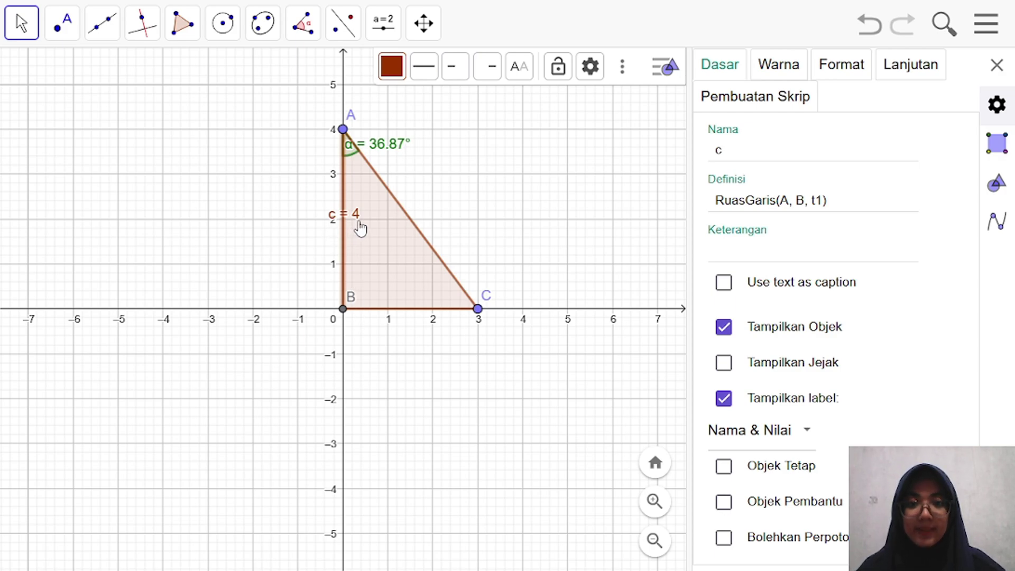
Turn on the label of the triangle's base BC and set it to "Nama & Nilai"
{"action": "left_click", "coordinate": [400, 313]}
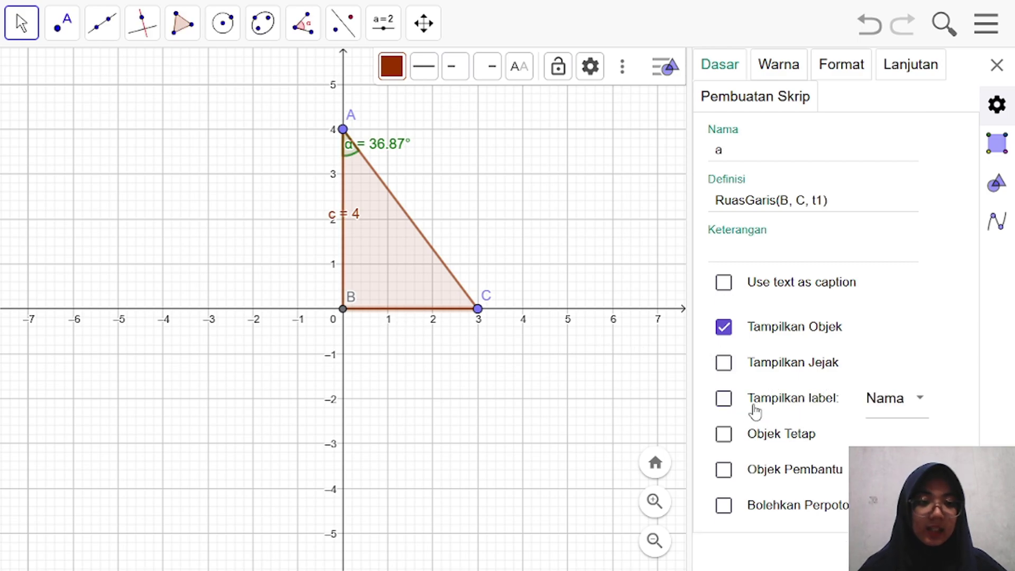
{"action": "left_click", "coordinate": [724, 398]}
{"action": "left_click", "coordinate": [889, 398]}
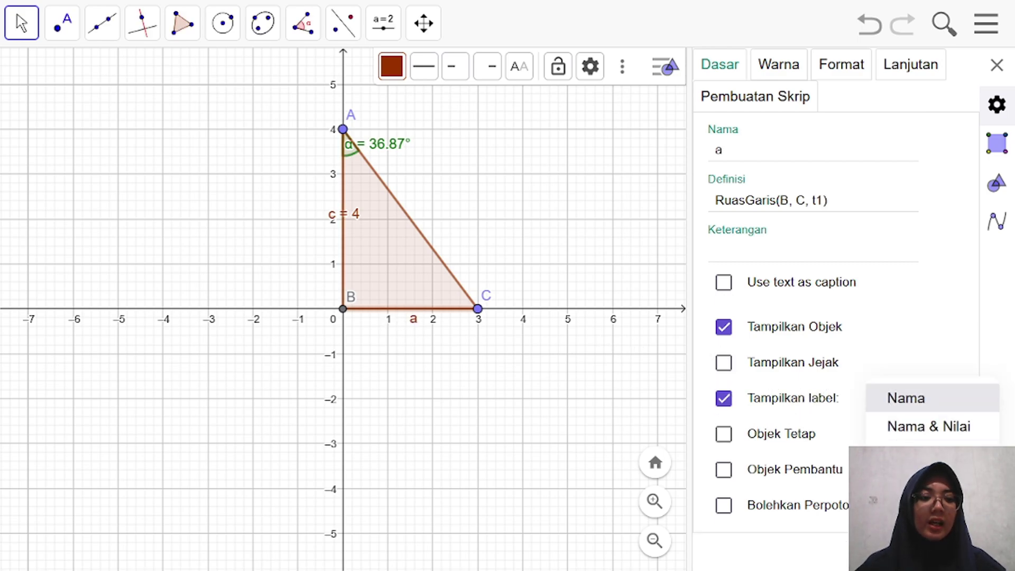
{"action": "left_click", "coordinate": [914, 428]}
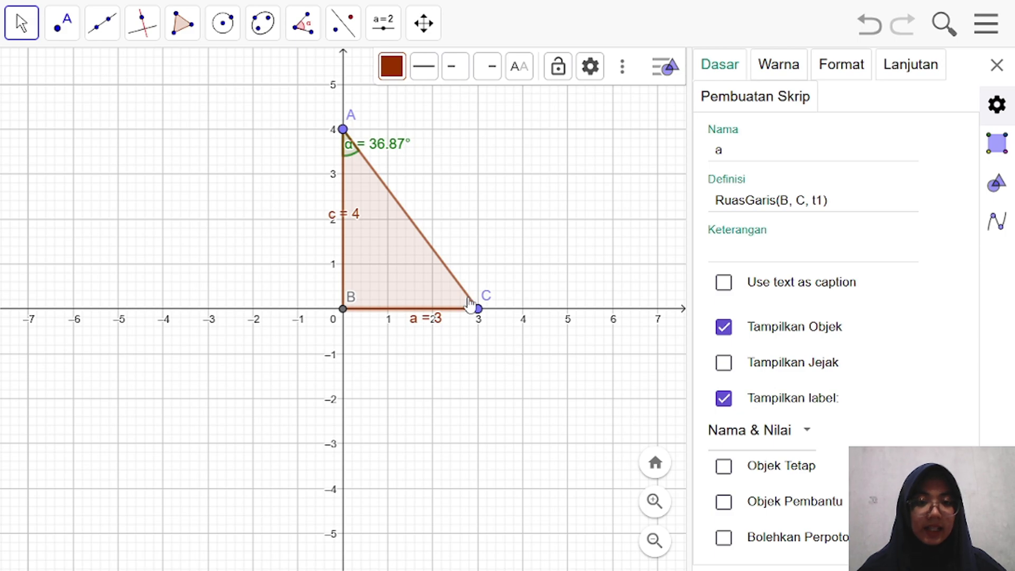
Turn on the label of hypotenuse CA, set it to "Nama & Nilai", and close the settings
{"action": "left_click", "coordinate": [417, 228]}
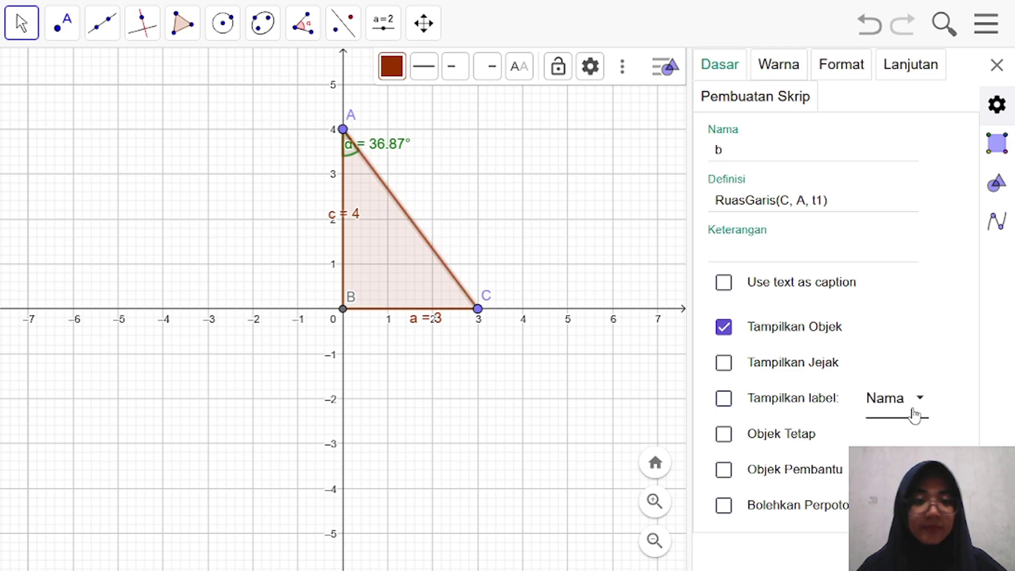
{"action": "left_click", "coordinate": [725, 398]}
{"action": "left_click", "coordinate": [907, 405]}
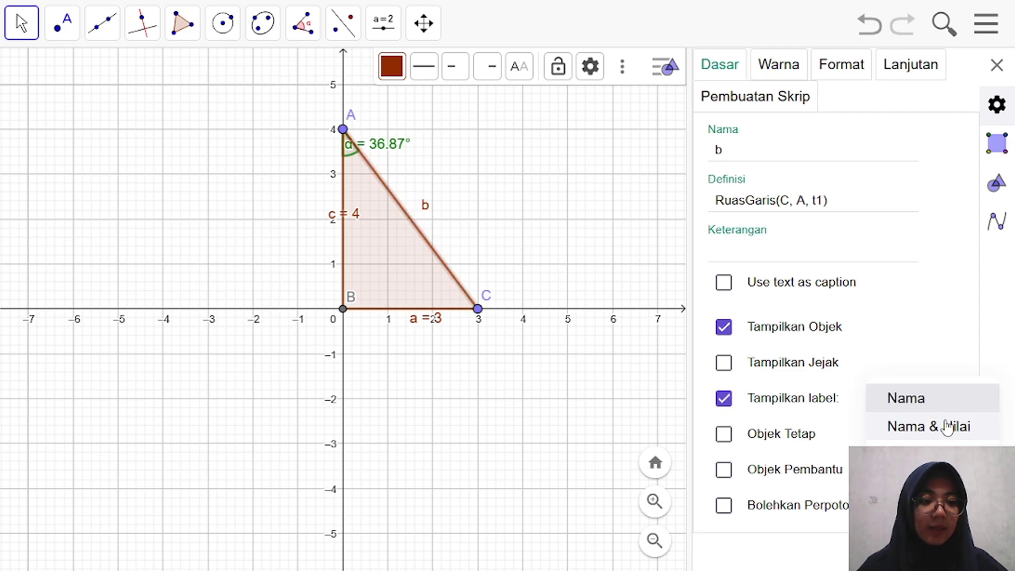
{"action": "left_click", "coordinate": [950, 429]}
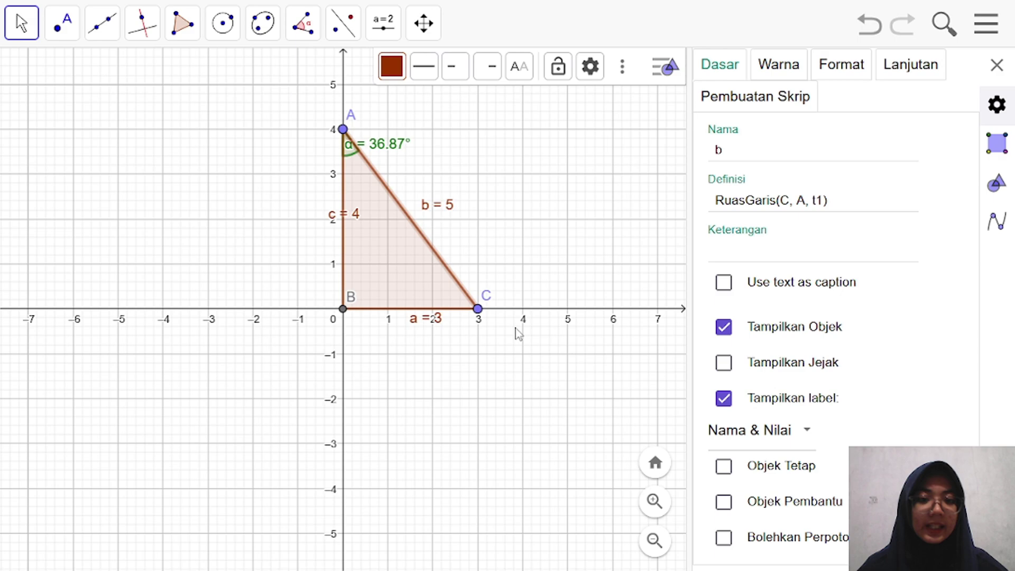
{"action": "left_click", "coordinate": [996, 65]}
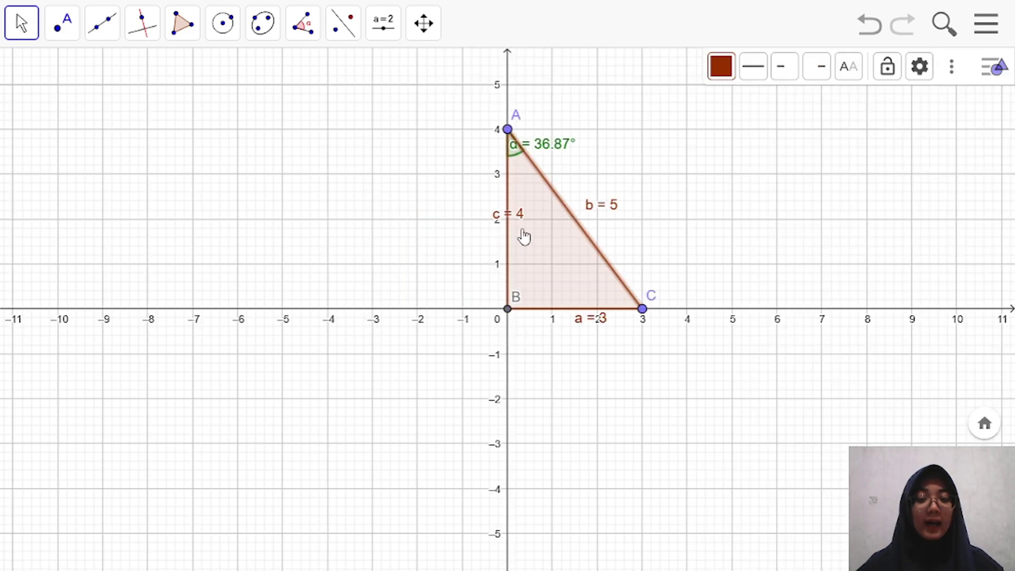
Move the labels of sides c, a and b clear of the triangle's edges and the axis numbers
{"action": "left_click_drag", "start_coordinate": [512, 215], "coordinate": [473, 218]}
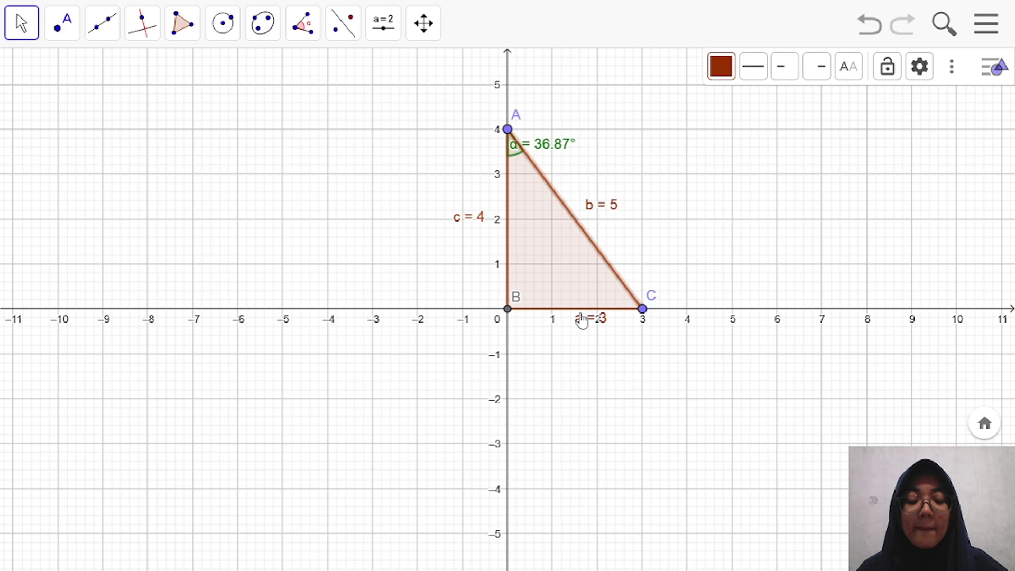
{"action": "left_click_drag", "start_coordinate": [590, 328], "coordinate": [579, 327]}
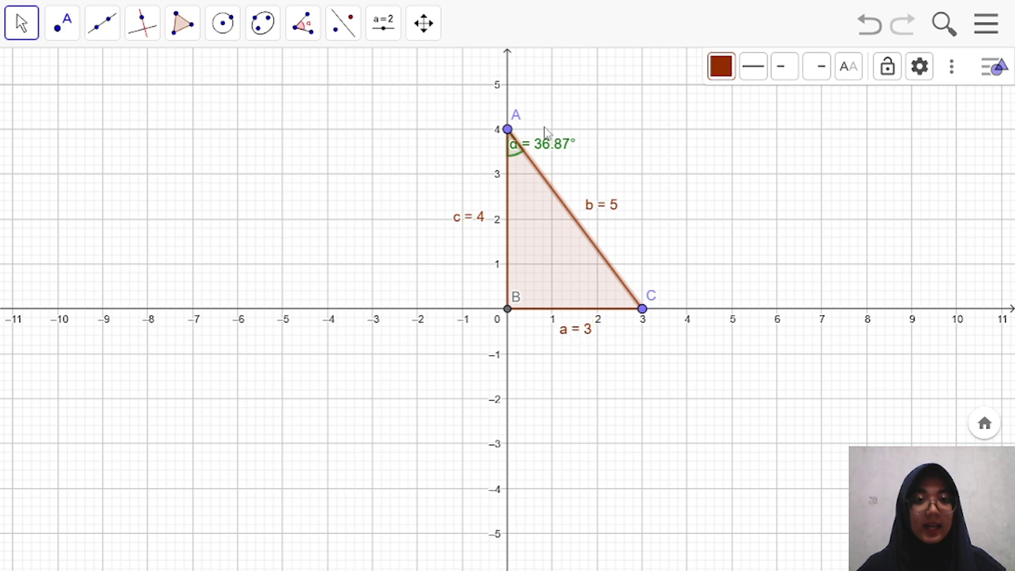
{"action": "mouse_move", "coordinate": [601, 216]}
{"action": "left_mouse_down"}
{"action": "mouse_move", "coordinate": [608, 227]}
{"action": "mouse_move", "coordinate": [613, 214]}
{"action": "left_mouse_up"}
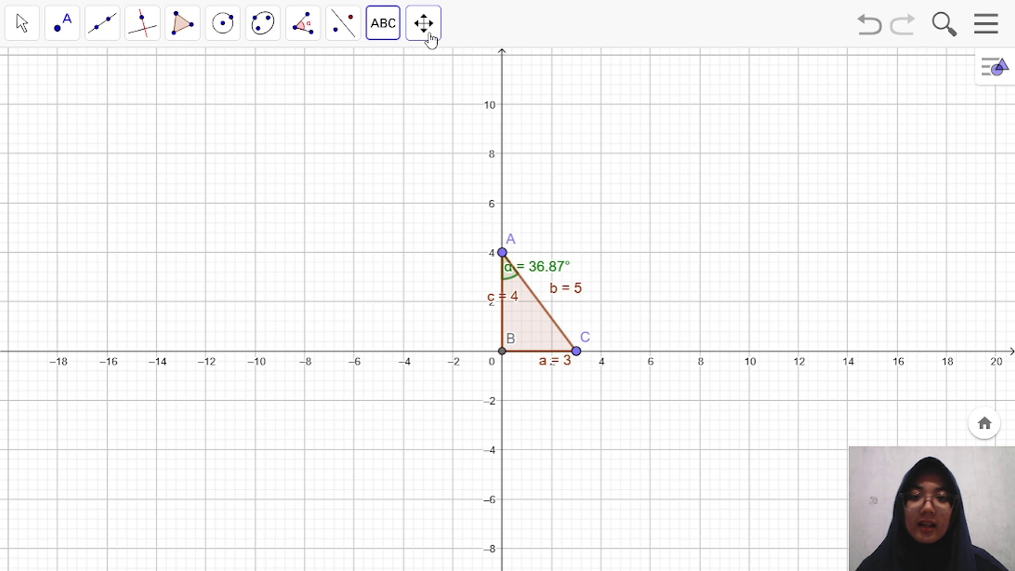
Start a new text object in the empty grid area near (-17, 10) and expand its "Lanjutan" options
{"action": "left_click", "coordinate": [385, 21]}
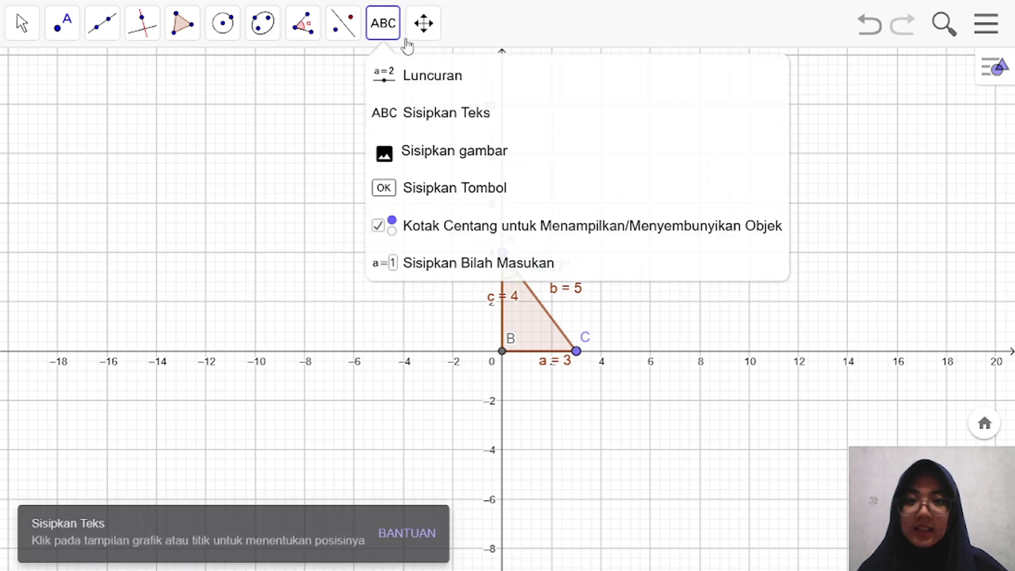
{"action": "left_click", "coordinate": [431, 113]}
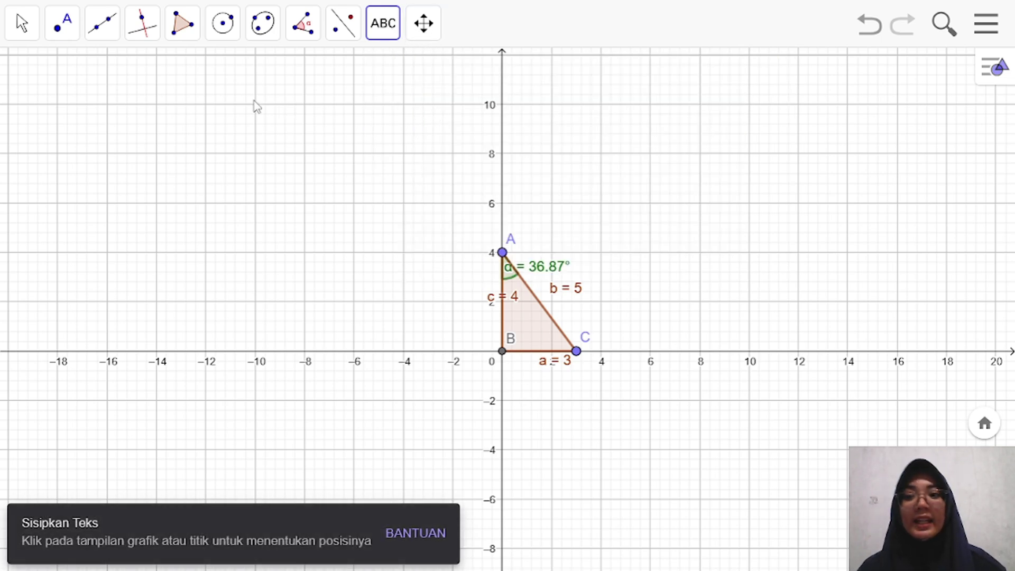
{"action": "left_click", "coordinate": [89, 103]}
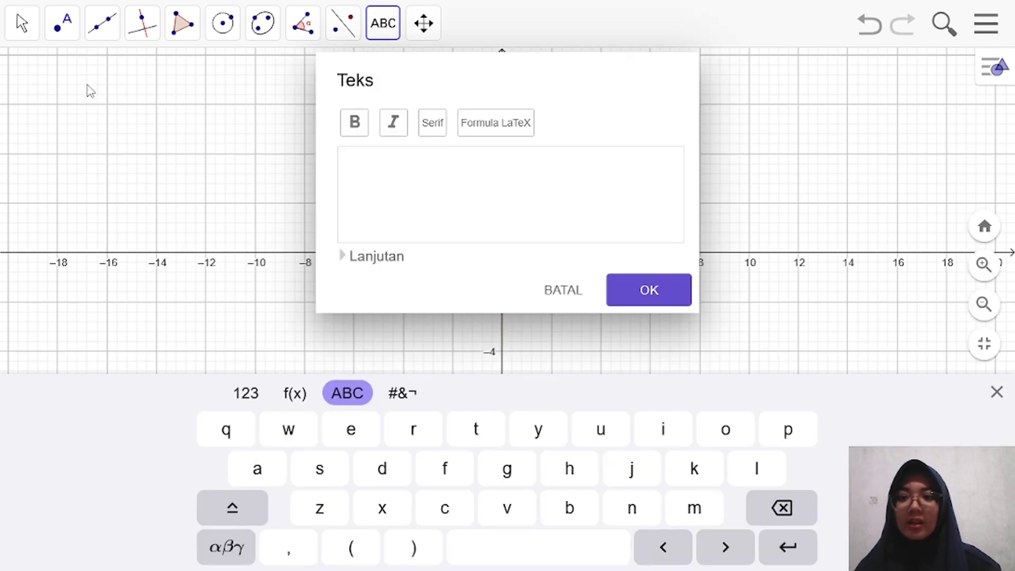
{"action": "left_click", "coordinate": [384, 259]}
{"action": "left_click", "coordinate": [382, 107]}
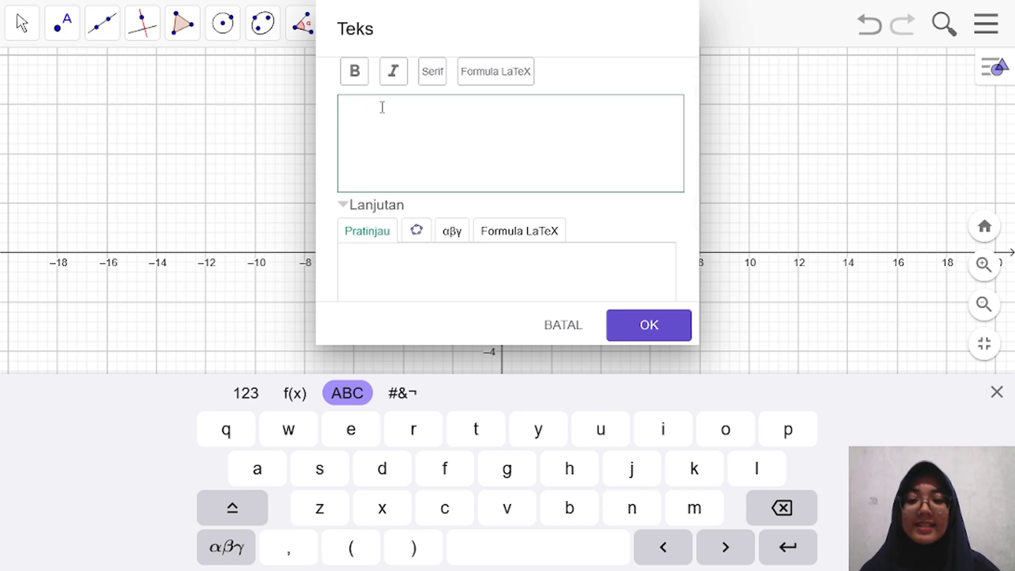
Enter "sin(α)=" as the text, inserting α as a linked object from the construction
{"action": "left_click", "coordinate": [317, 470]}
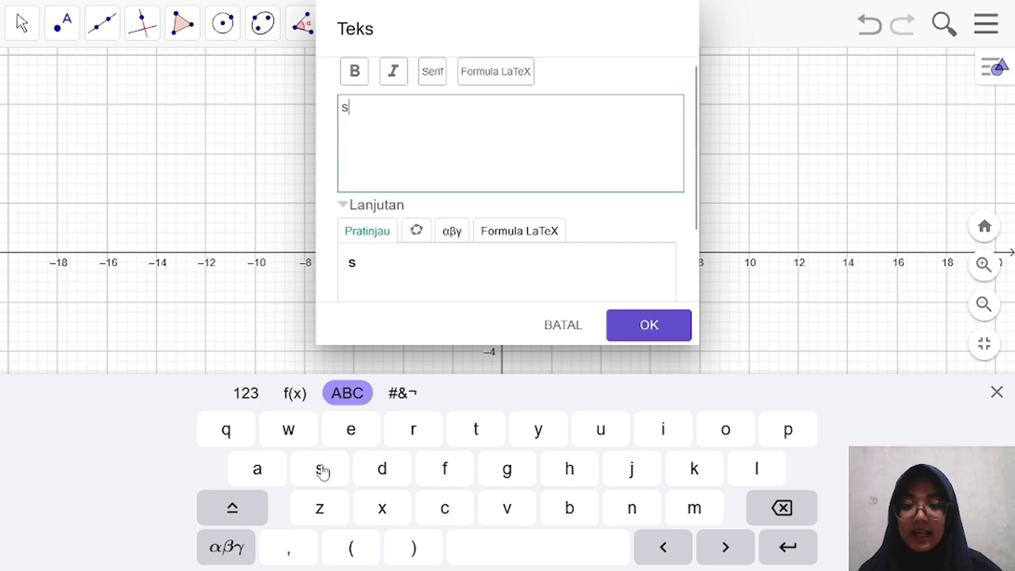
{"action": "left_click", "coordinate": [655, 437]}
{"action": "left_click", "coordinate": [632, 510]}
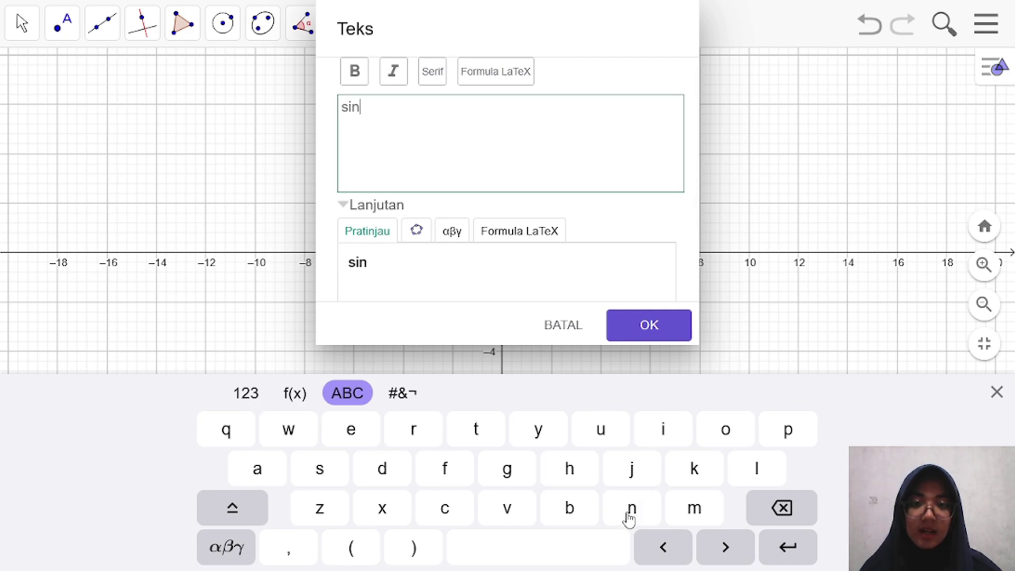
{"action": "left_click", "coordinate": [351, 550]}
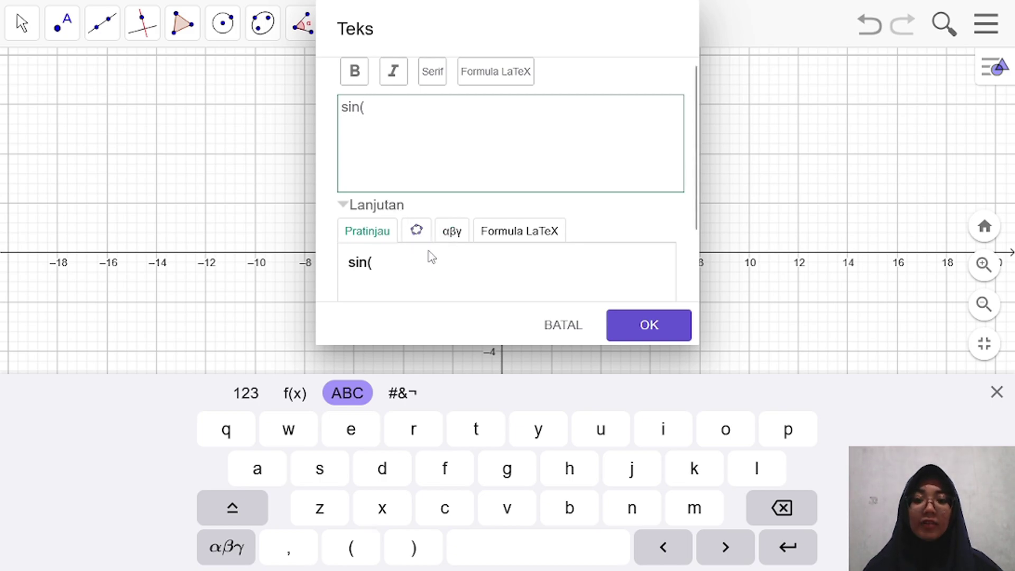
{"action": "left_click", "coordinate": [419, 230]}
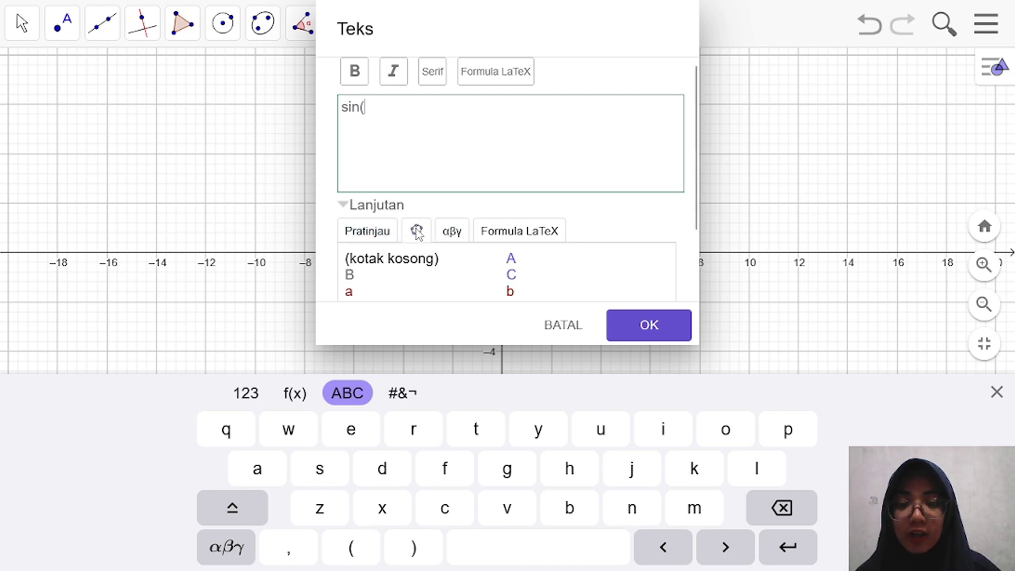
{"action": "scroll", "coordinate": [421, 294], "scroll_direction": "down", "scroll_amount": 3}
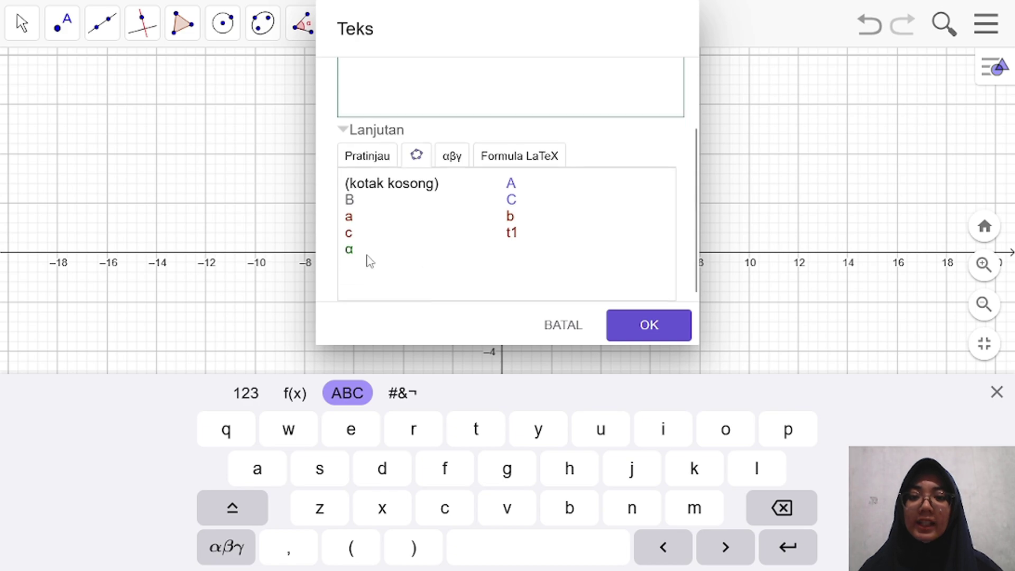
{"action": "left_click", "coordinate": [354, 253]}
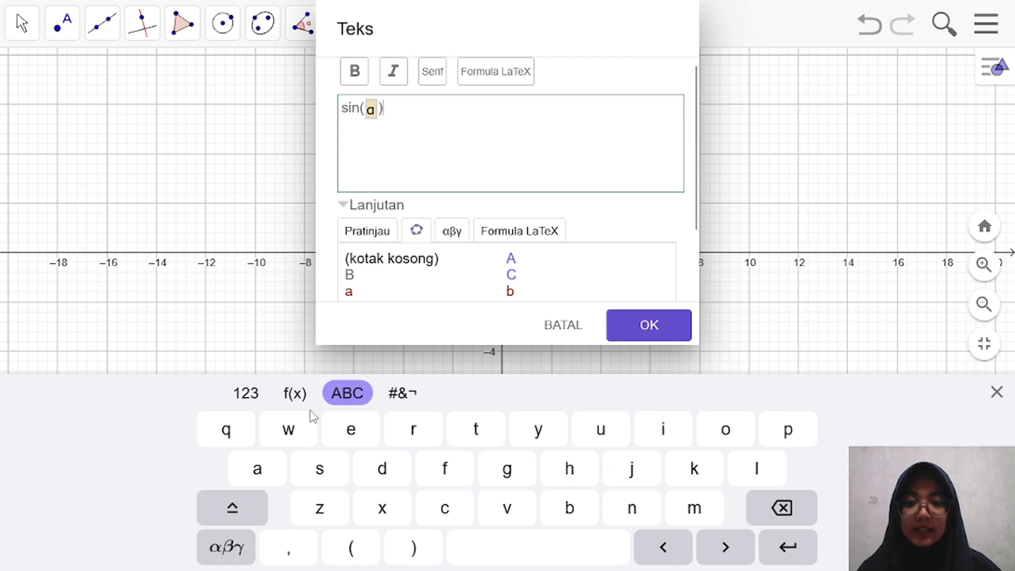
{"action": "left_click", "coordinate": [264, 402]}
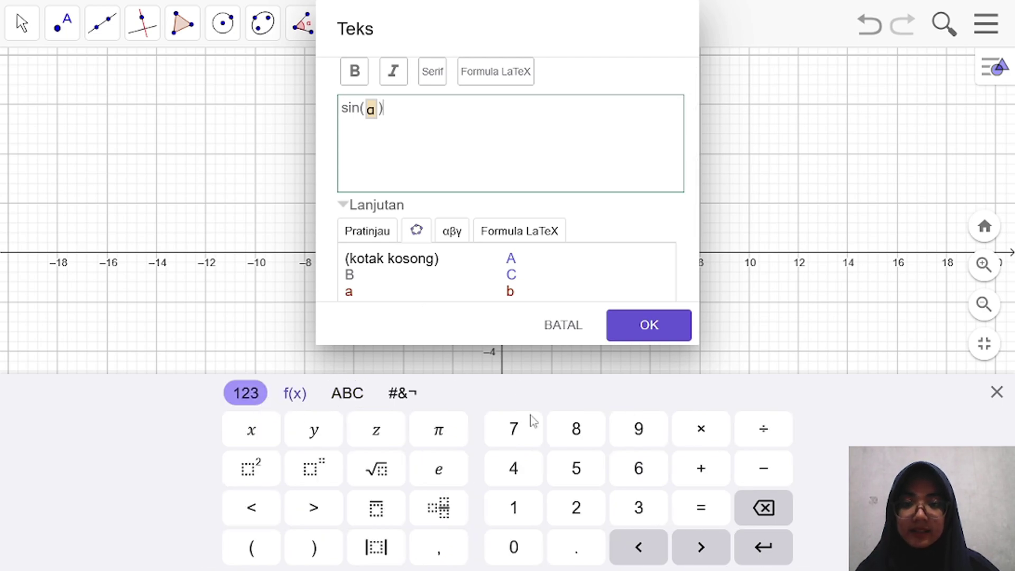
{"action": "left_click", "coordinate": [701, 508]}
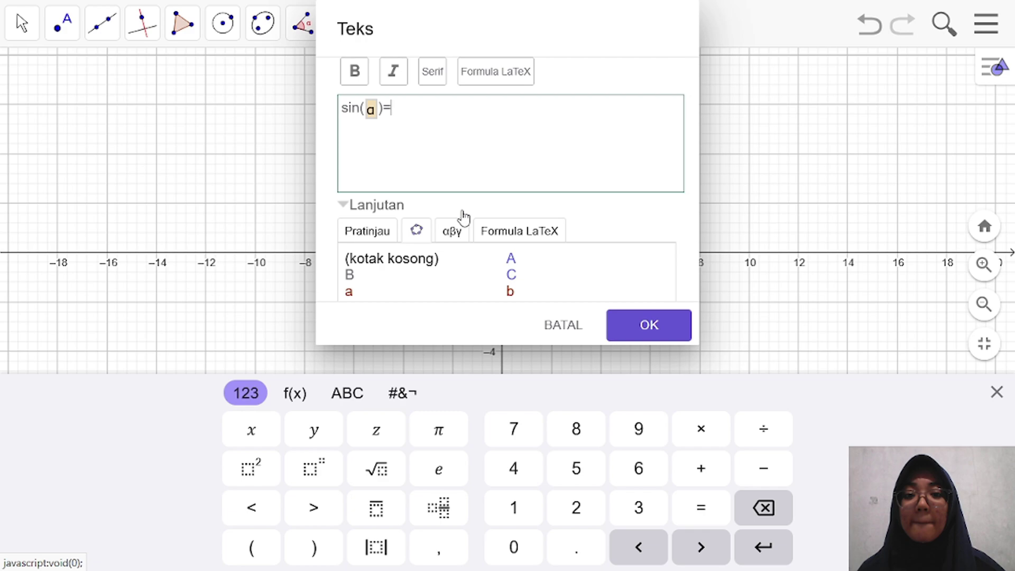
Add a LaTeX fraction after the equals sign, with linked object a as numerator and linked object b as denominator
{"action": "left_click", "coordinate": [496, 234]}
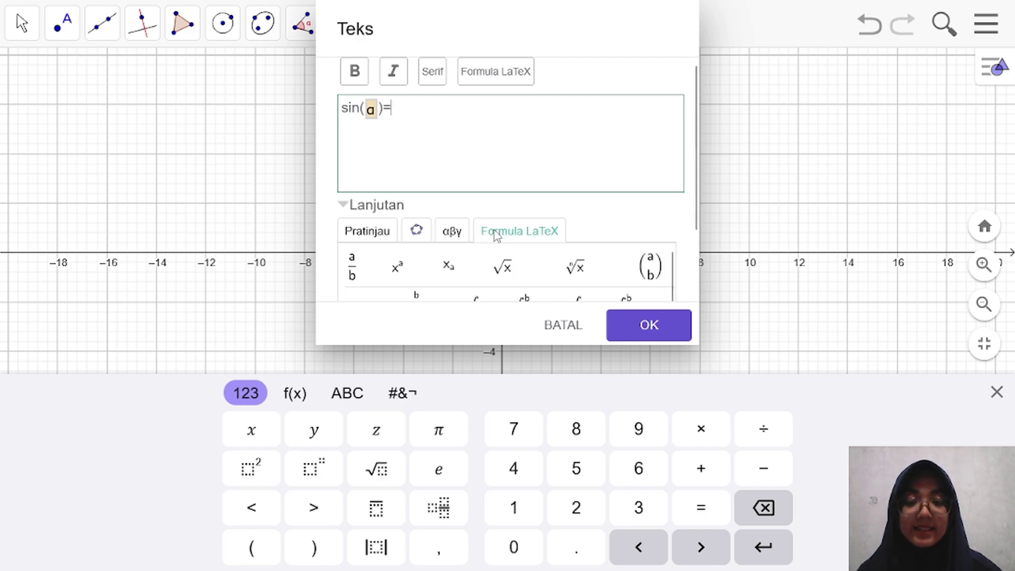
{"action": "left_click", "coordinate": [354, 270]}
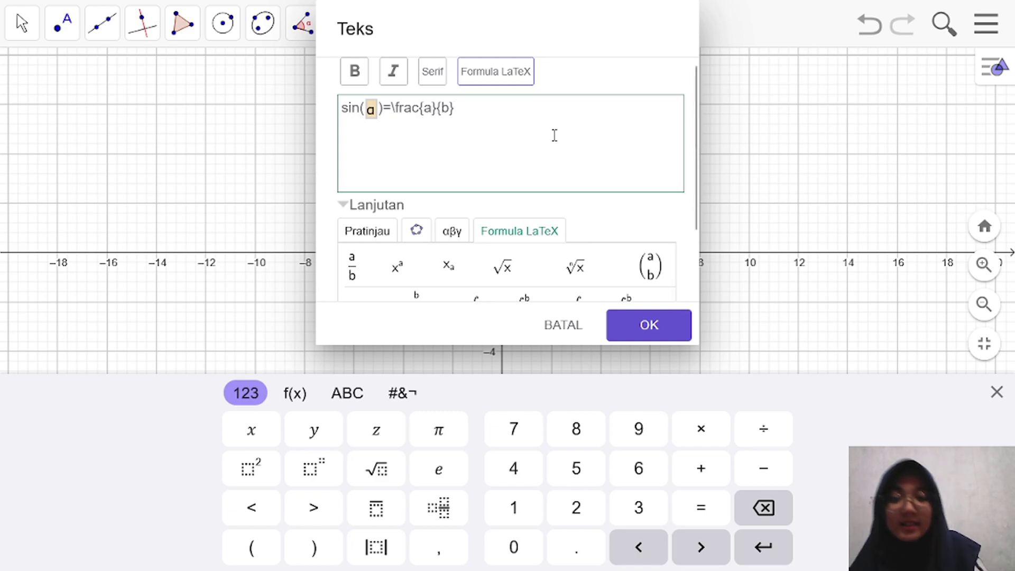
{"action": "left_click", "coordinate": [427, 108]}
{"action": "key", "text": "BackSpace"}
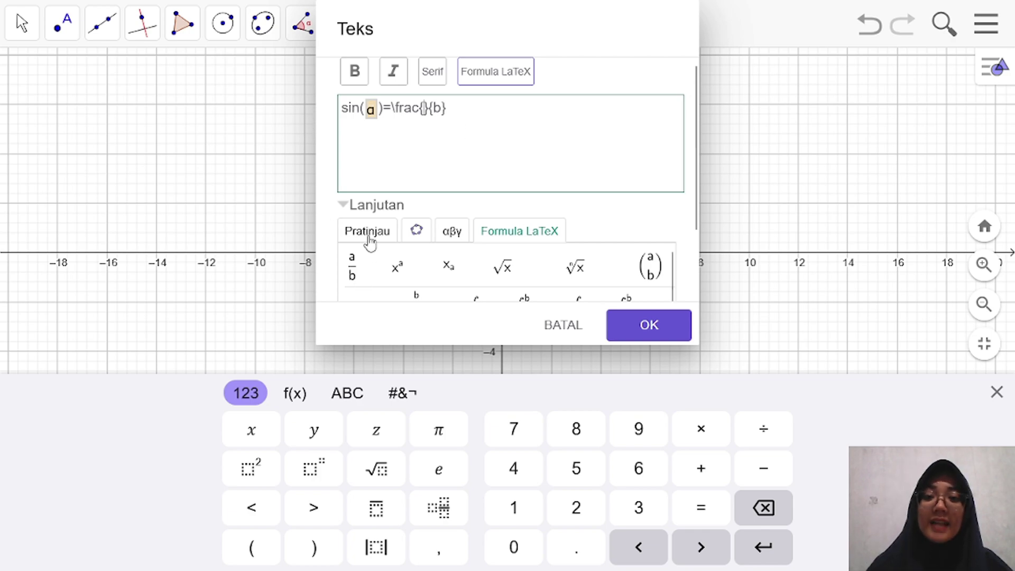
{"action": "left_click", "coordinate": [417, 231]}
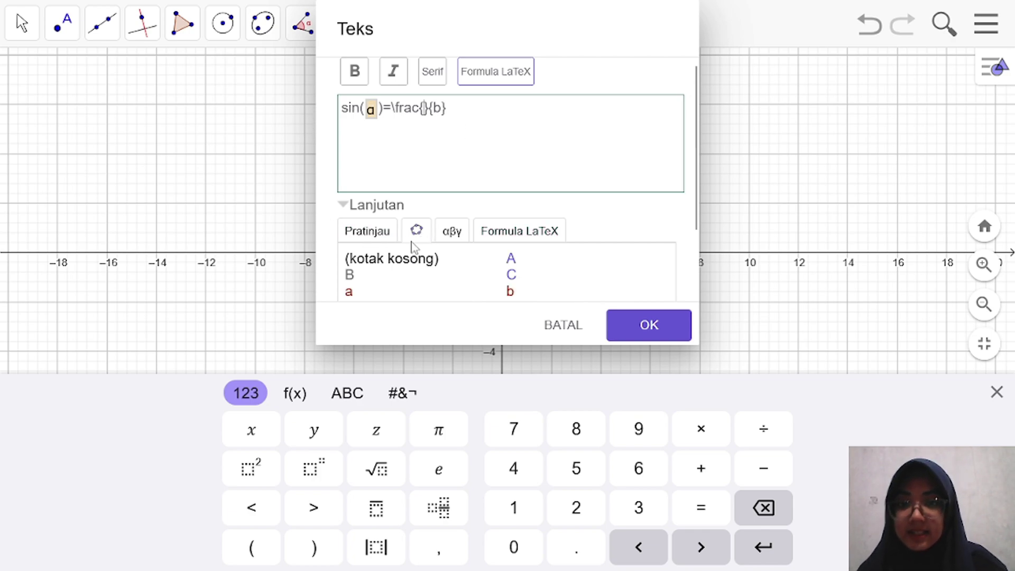
{"action": "scroll", "coordinate": [380, 275], "scroll_direction": "down", "scroll_amount": 2}
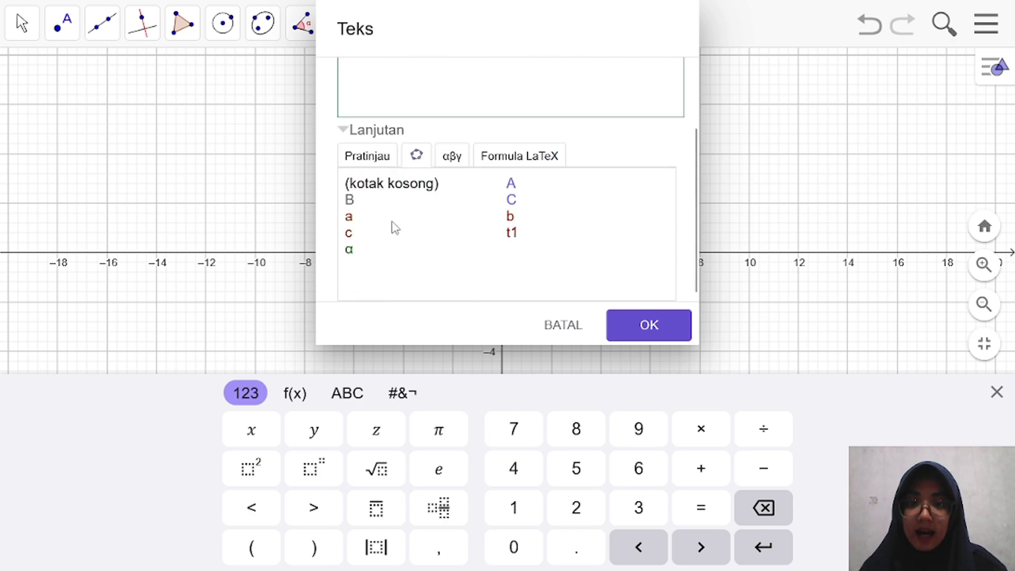
{"action": "left_click", "coordinate": [441, 221]}
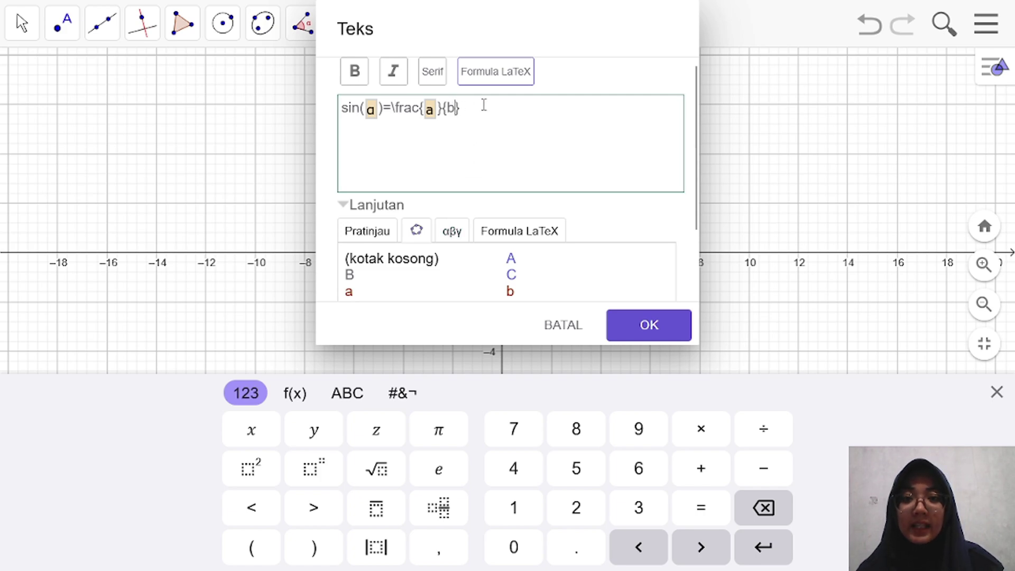
{"action": "key", "text": "BackSpace"}
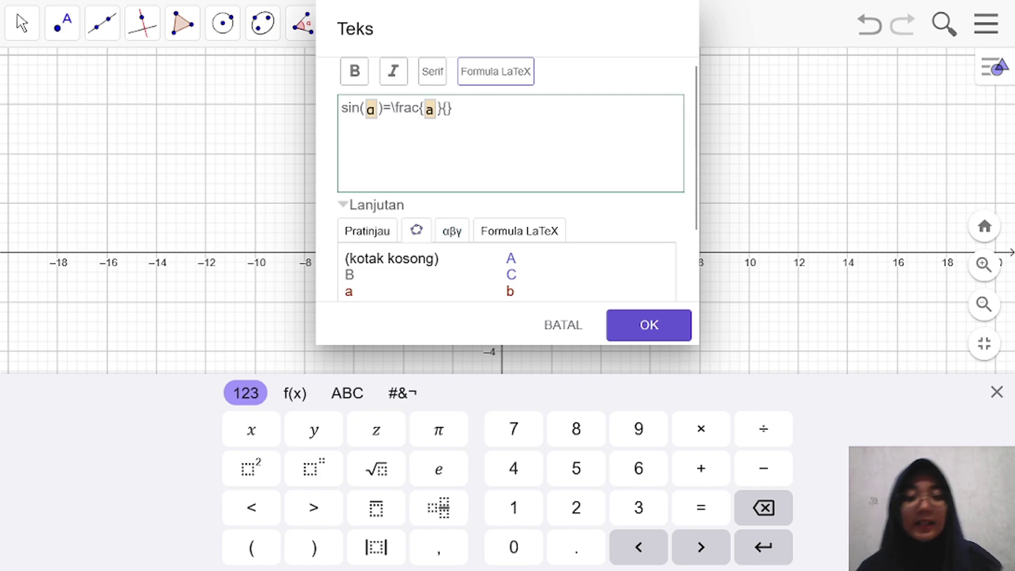
{"action": "scroll", "coordinate": [537, 275], "scroll_direction": "down", "scroll_amount": 2}
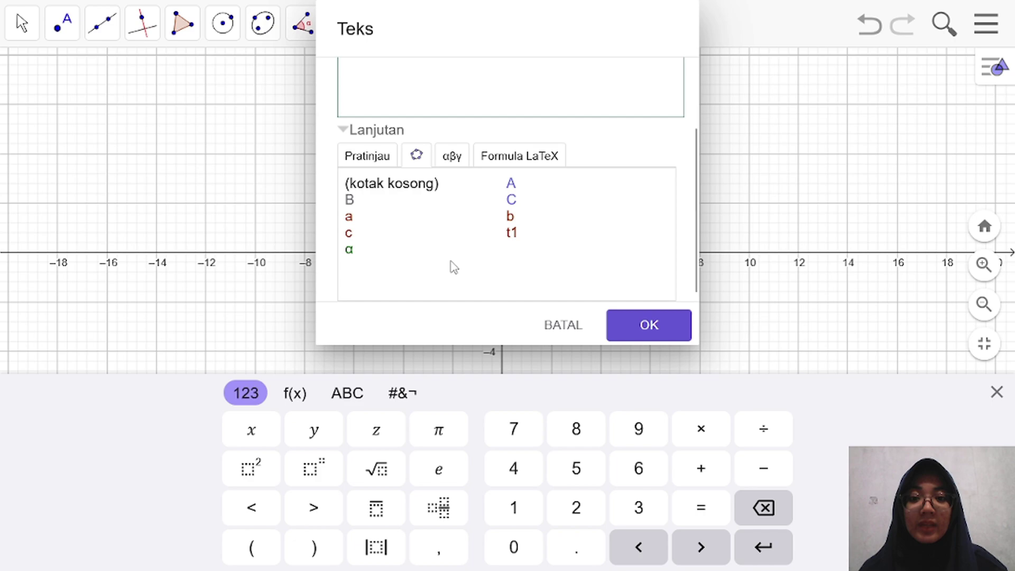
{"action": "left_click", "coordinate": [511, 218]}
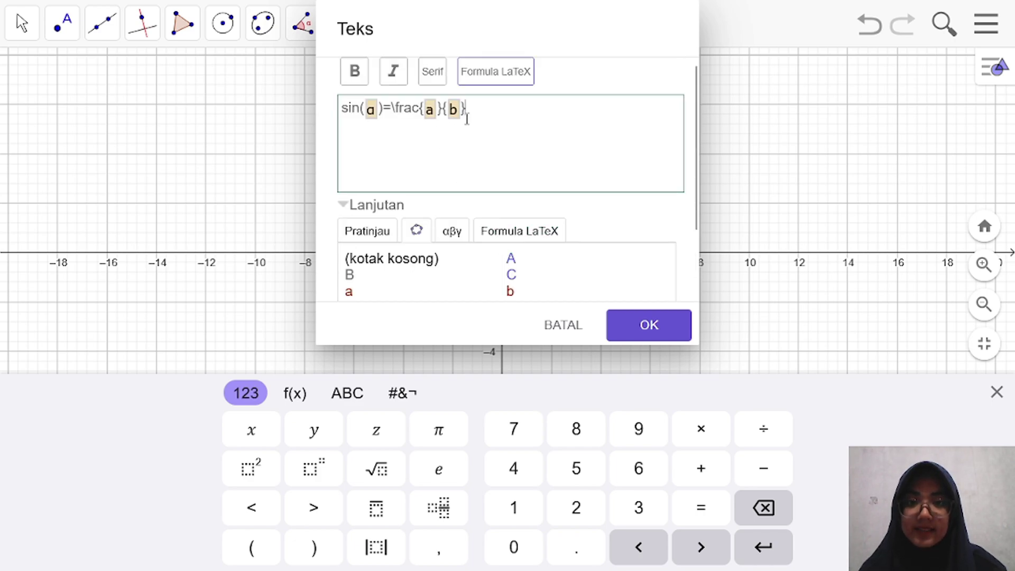
Preview the rendered sine formula and place the text on the graph
{"action": "left_click", "coordinate": [385, 235]}
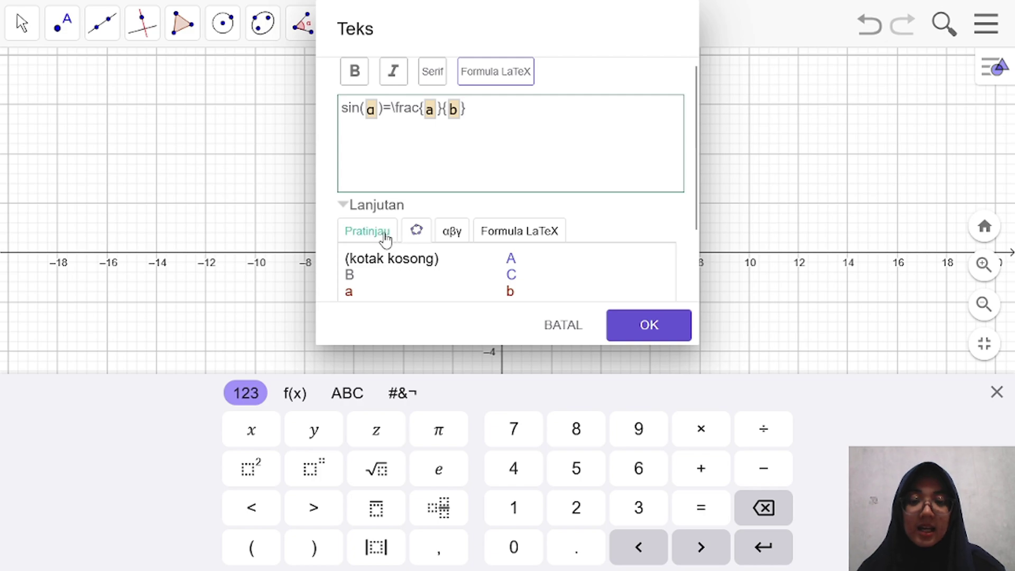
{"action": "scroll", "coordinate": [550, 250], "scroll_direction": "down", "scroll_amount": 2}
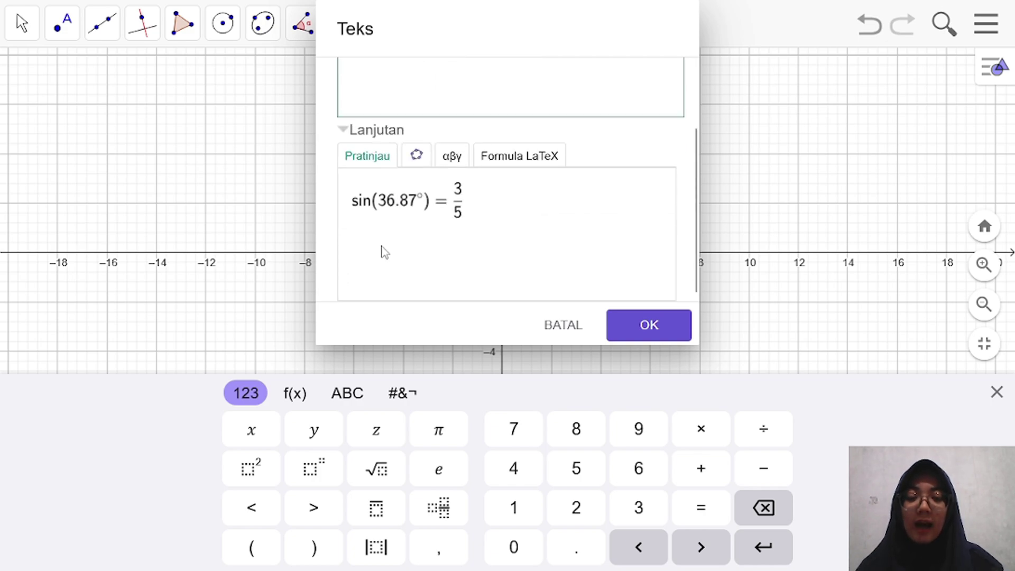
{"action": "scroll", "coordinate": [386, 222], "scroll_direction": "up", "scroll_amount": 2}
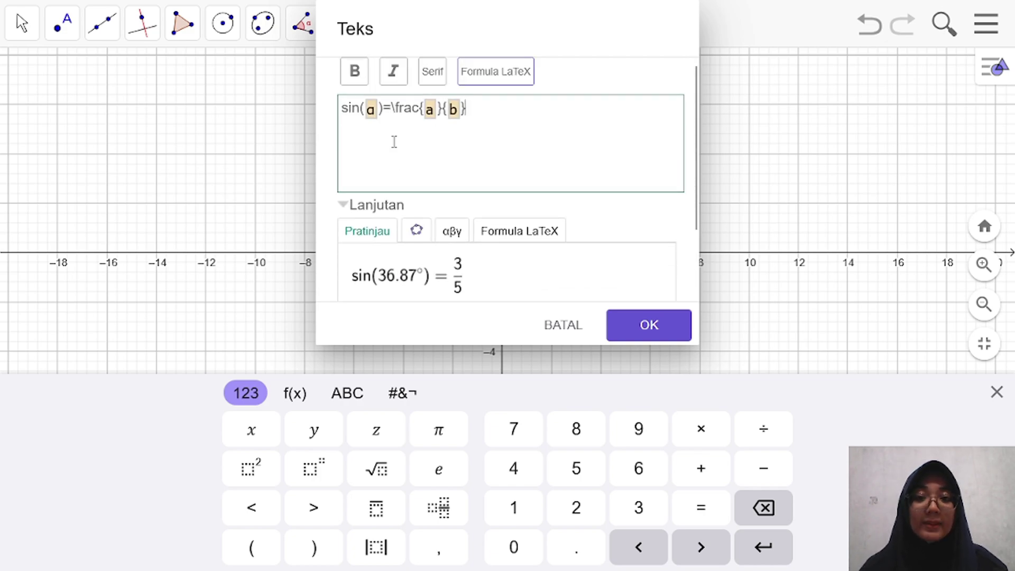
{"action": "scroll", "coordinate": [394, 211], "scroll_direction": "down", "scroll_amount": 2}
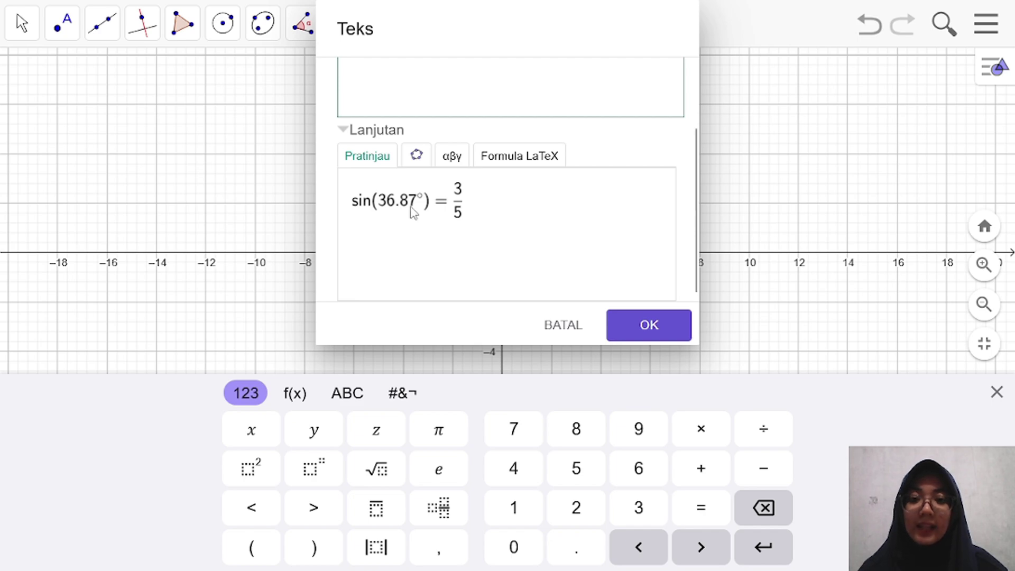
{"action": "scroll", "coordinate": [501, 243], "scroll_direction": "up", "scroll_amount": 2}
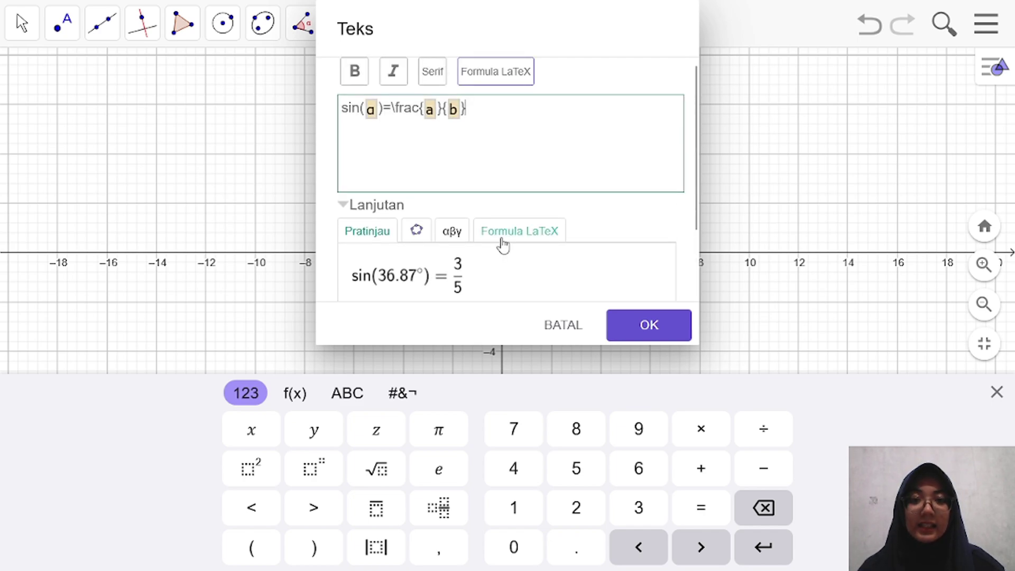
{"action": "scroll", "coordinate": [499, 244], "scroll_direction": "down", "scroll_amount": 2}
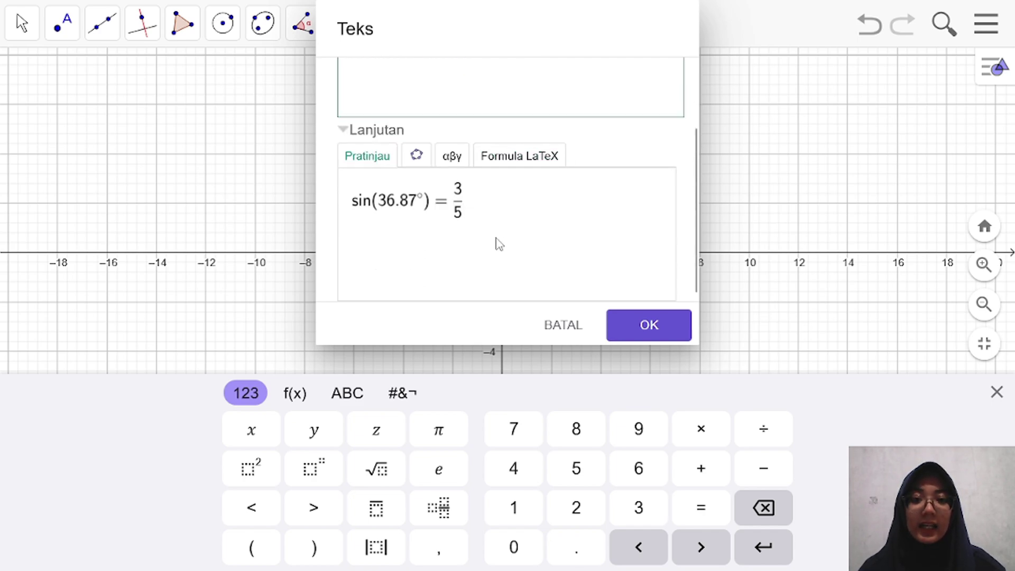
{"action": "left_click", "coordinate": [640, 329]}
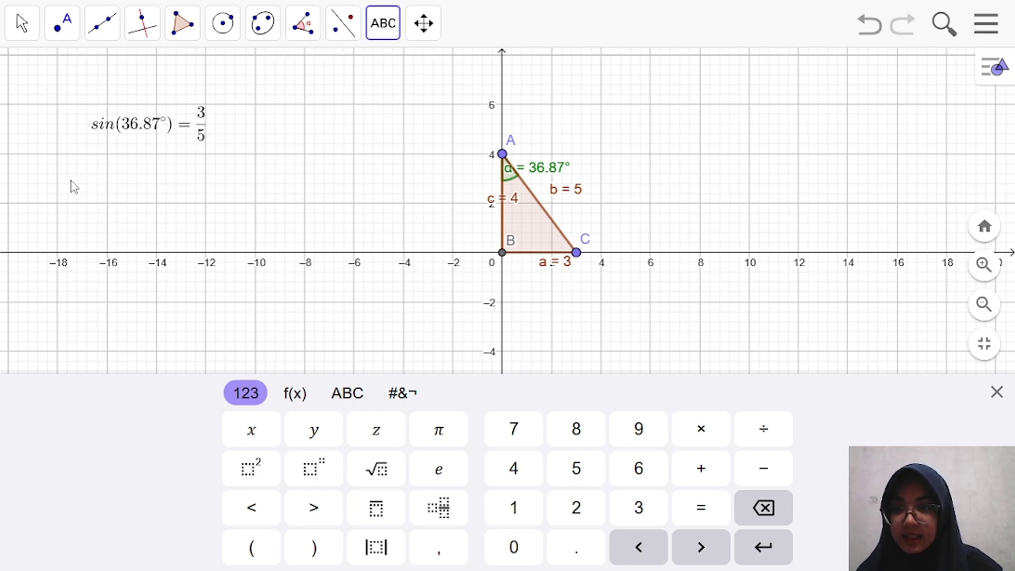
Start a second text below the sine formula and enter "cos(α)=", with α as a linked object
{"action": "left_click", "coordinate": [62, 160]}
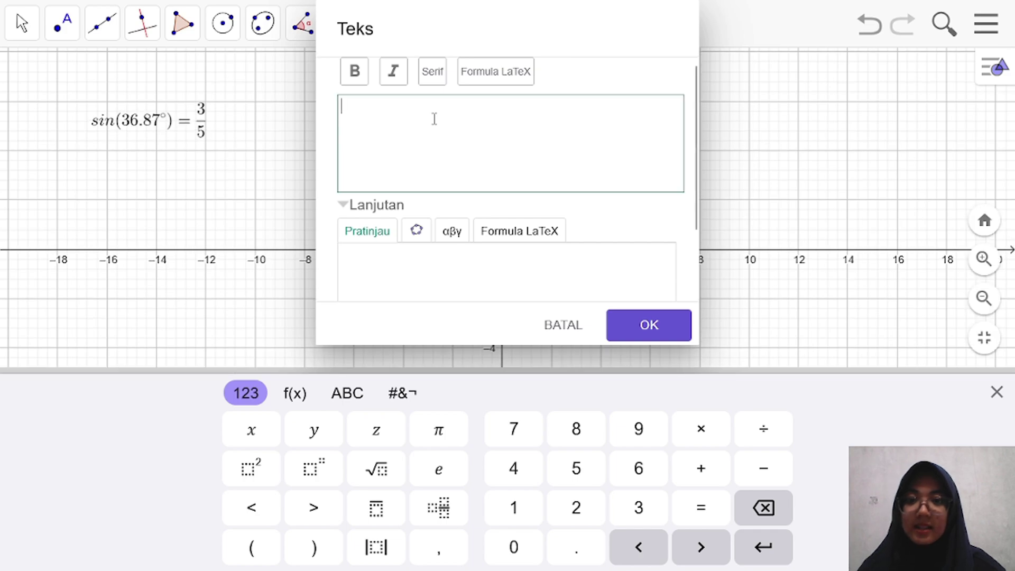
{"action": "left_click", "coordinate": [355, 404]}
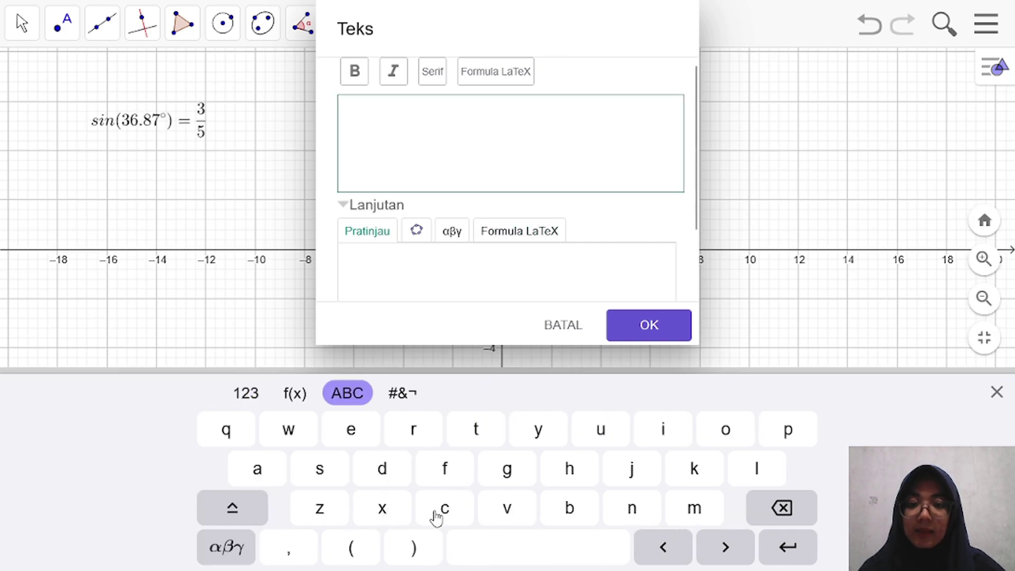
{"action": "left_click", "coordinate": [439, 513]}
{"action": "left_click", "coordinate": [706, 428]}
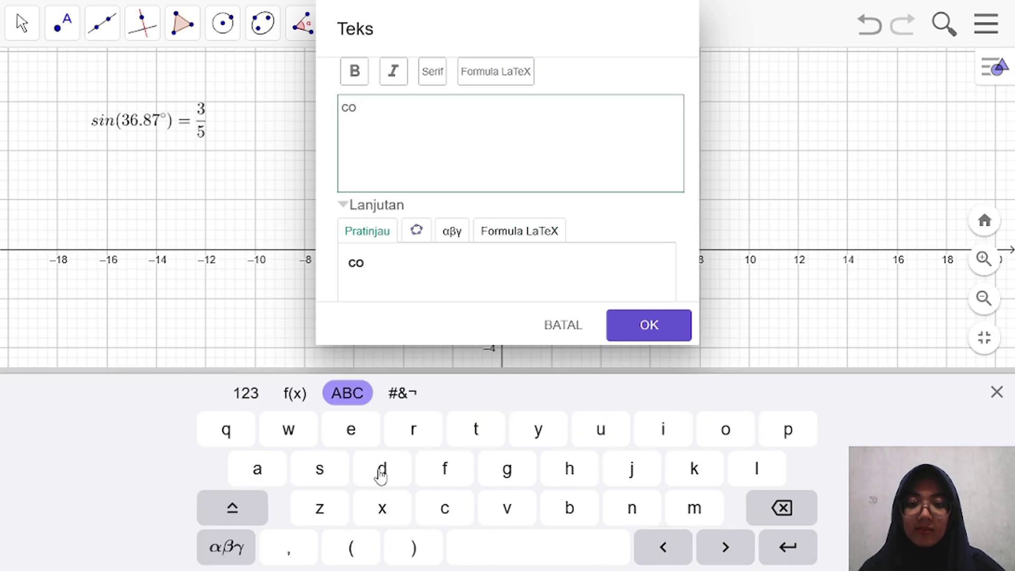
{"action": "left_click", "coordinate": [319, 485]}
{"action": "left_click", "coordinate": [351, 549]}
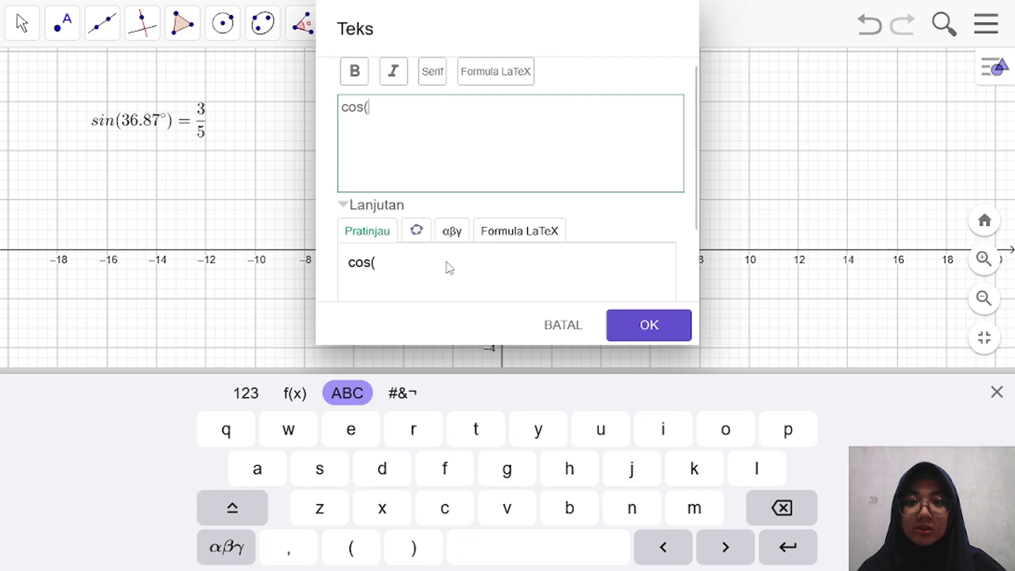
{"action": "left_click", "coordinate": [417, 231]}
{"action": "scroll", "coordinate": [402, 267], "scroll_direction": "down", "scroll_amount": 2}
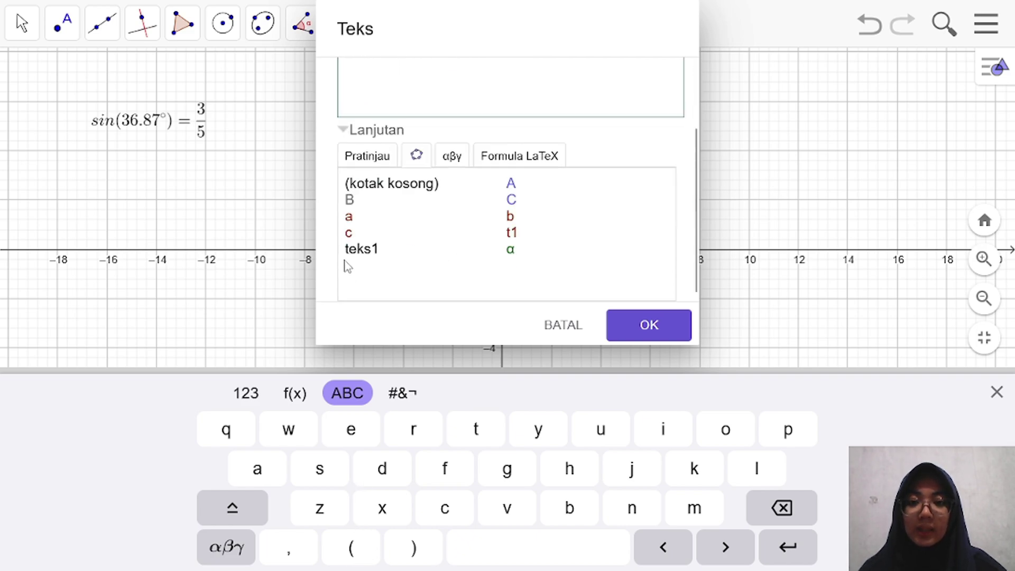
{"action": "left_click", "coordinate": [512, 253]}
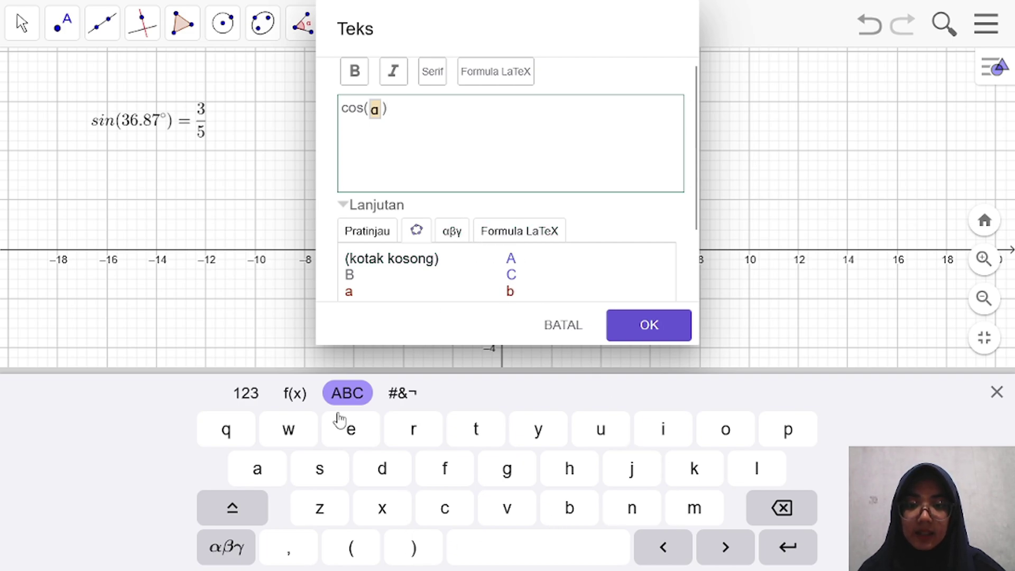
{"action": "left_click", "coordinate": [247, 393]}
{"action": "left_click", "coordinate": [701, 508]}
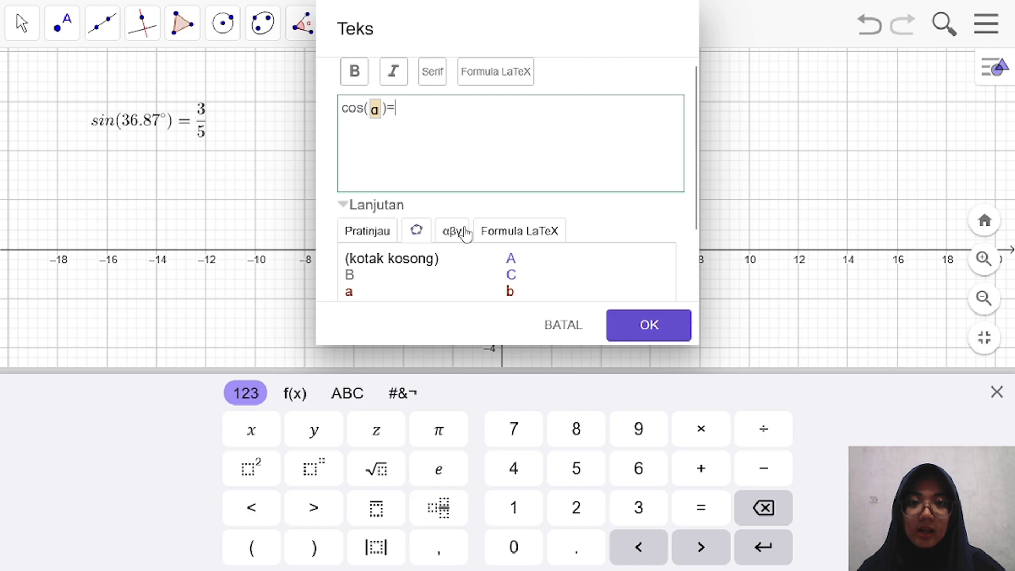
Add a LaTeX fraction after the equals sign of the cosine text, with linked object c as numerator and linked object b as denominator
{"action": "left_click", "coordinate": [499, 230]}
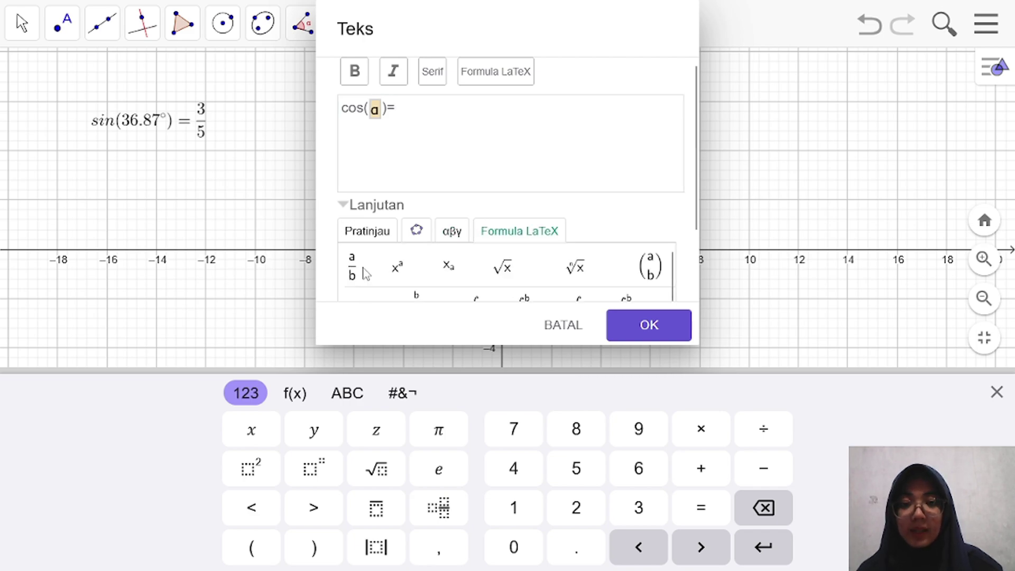
{"action": "left_click", "coordinate": [357, 271]}
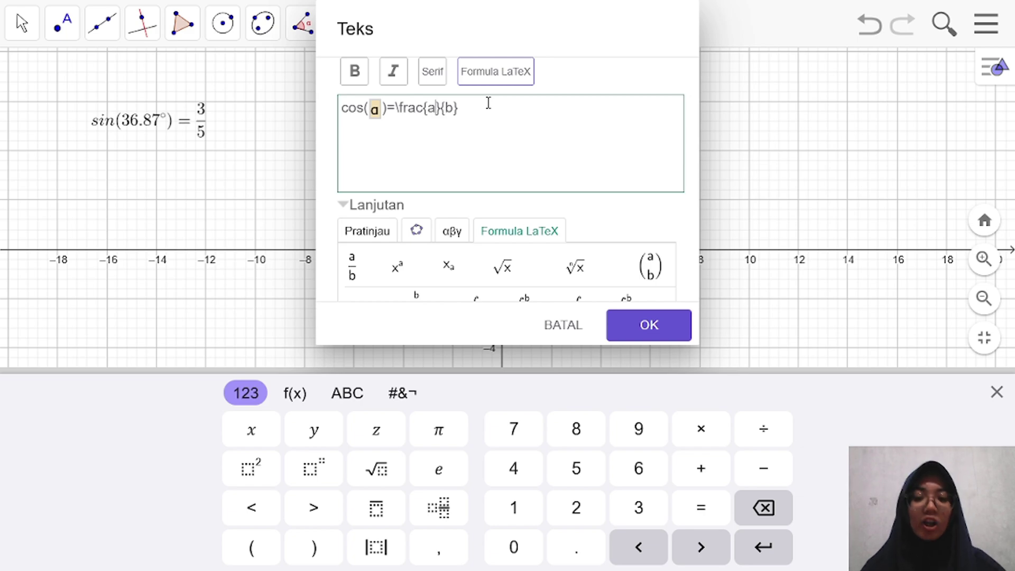
{"action": "key", "text": "BackSpace"}
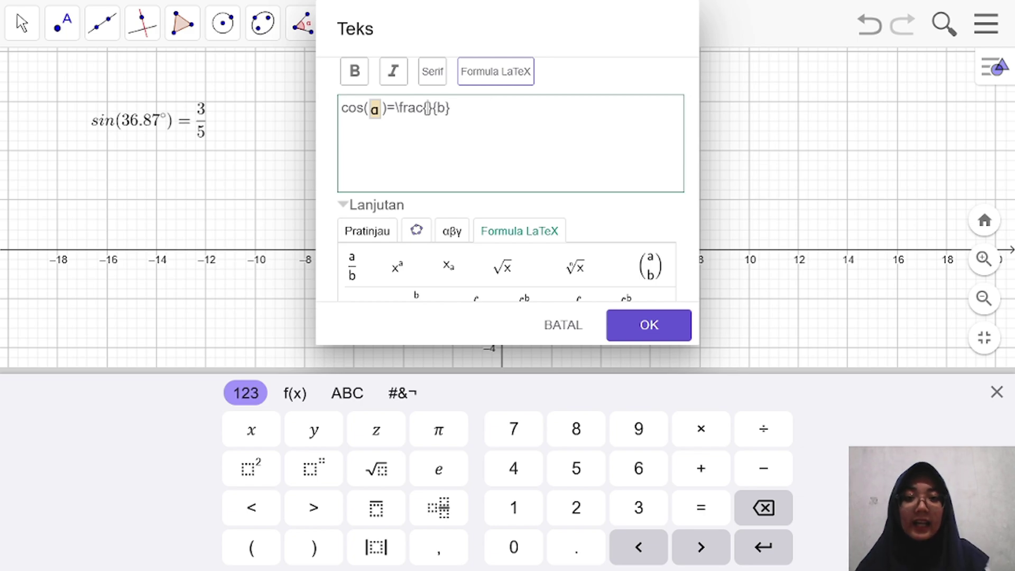
{"action": "left_click", "coordinate": [437, 241]}
{"action": "scroll", "coordinate": [439, 248], "scroll_direction": "down", "scroll_amount": 3}
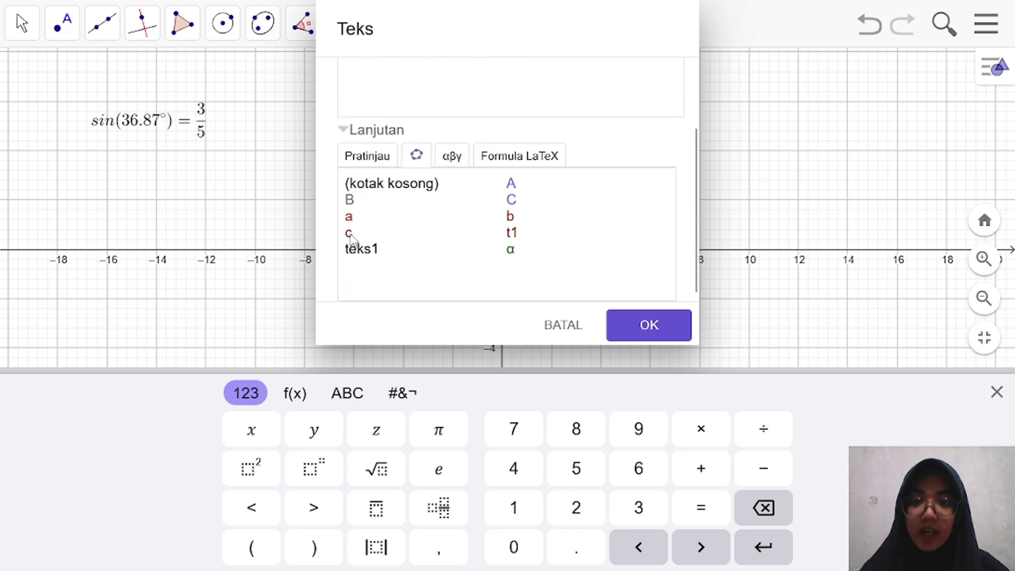
{"action": "left_click", "coordinate": [349, 234]}
{"action": "scroll", "coordinate": [552, 236], "scroll_direction": "up", "scroll_amount": 3}
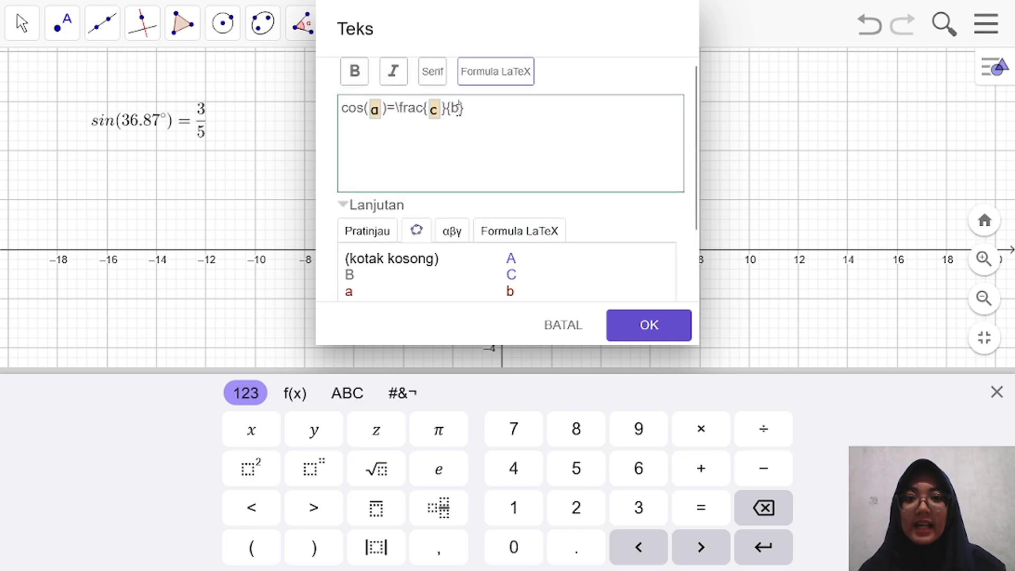
{"action": "key", "text": "BackSpace"}
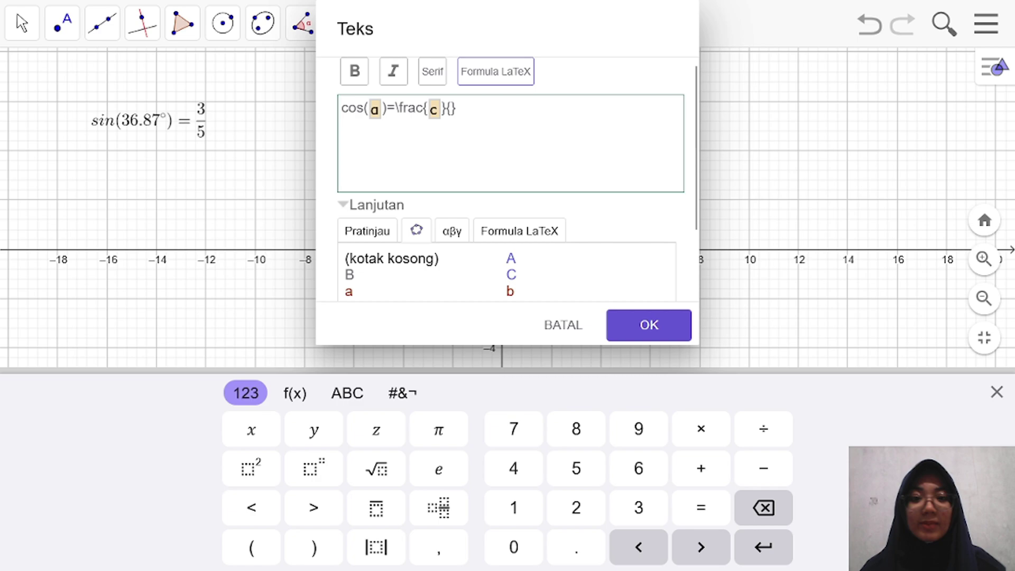
{"action": "scroll", "coordinate": [425, 226], "scroll_direction": "down", "scroll_amount": 3}
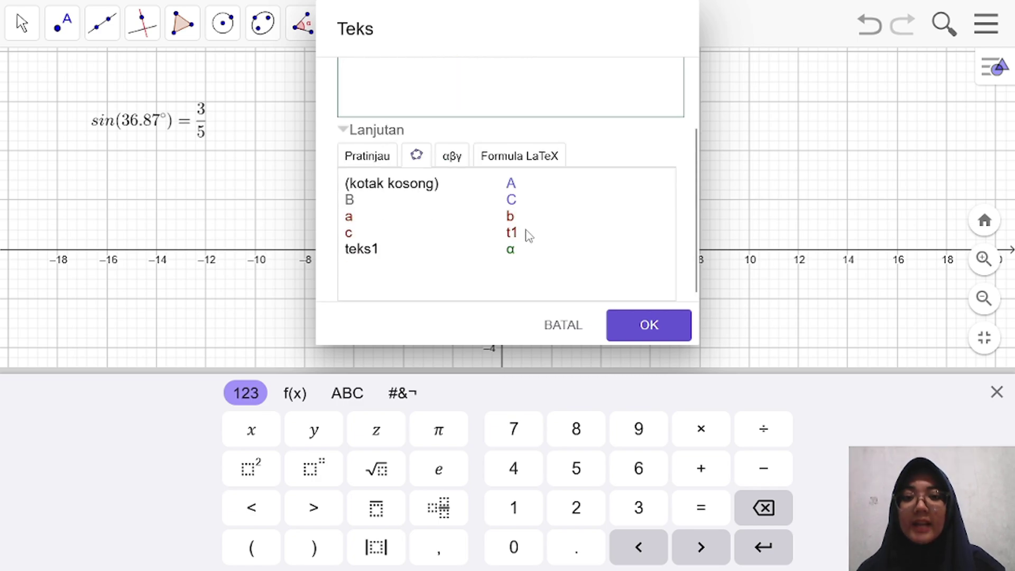
{"action": "left_click", "coordinate": [510, 221]}
{"action": "scroll", "coordinate": [521, 226], "scroll_direction": "up", "scroll_amount": 3}
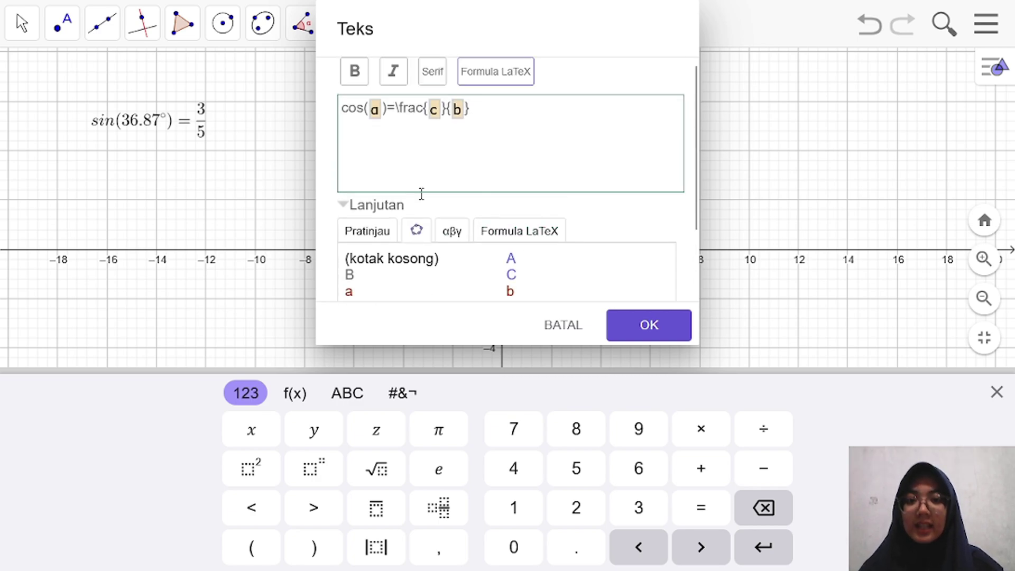
Preview the rendered cosine formula and place the text on the graph
{"action": "left_click", "coordinate": [379, 232]}
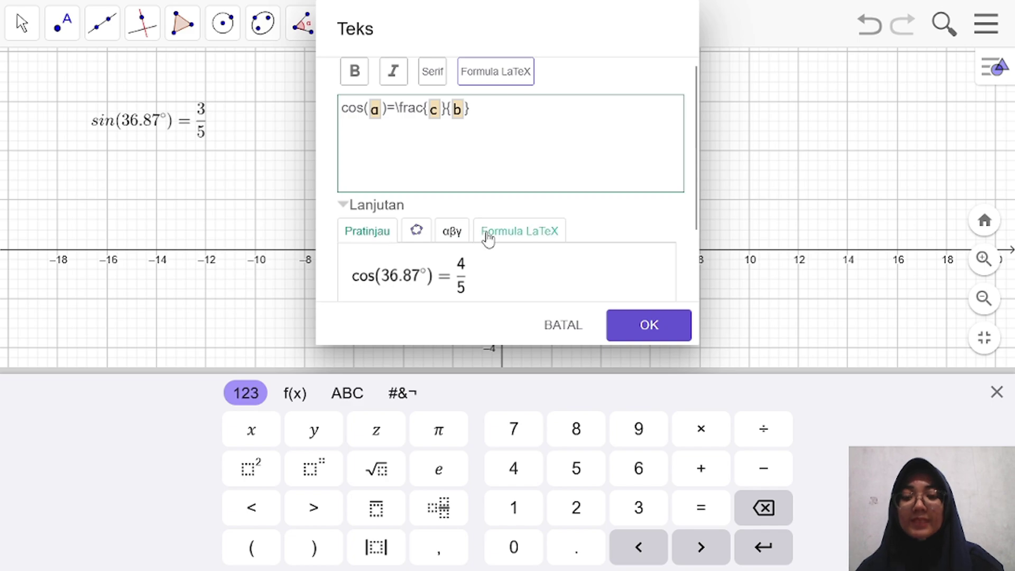
{"action": "scroll", "coordinate": [485, 236], "scroll_direction": "down", "scroll_amount": 3}
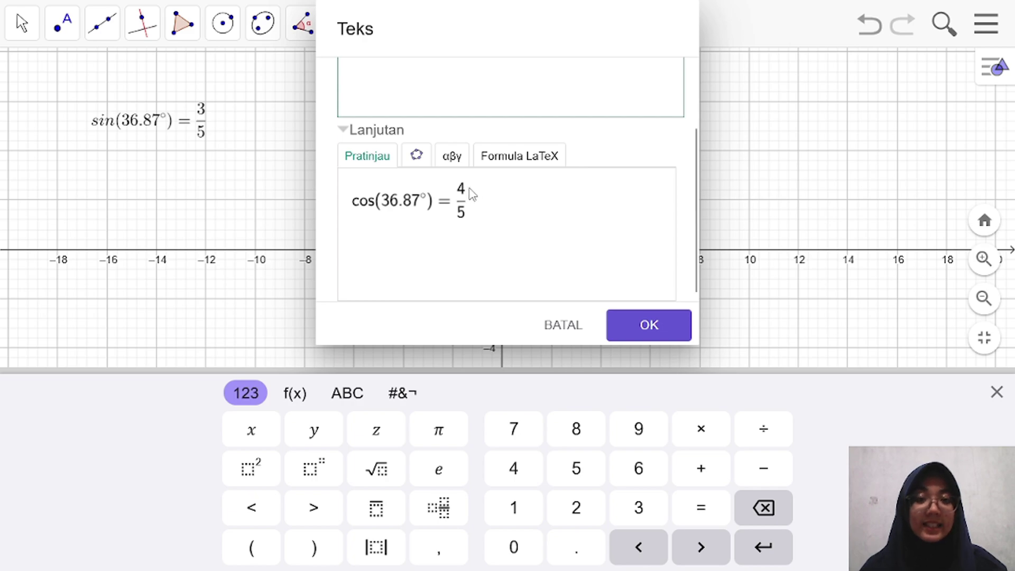
{"action": "left_click", "coordinate": [648, 326]}
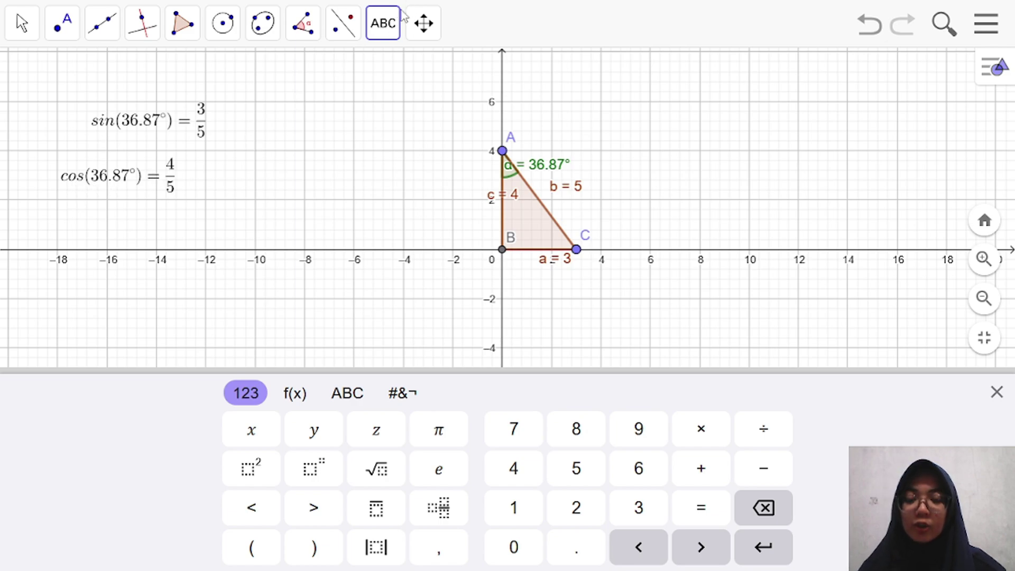
Start a third text below the cosine formula and enter "tan(α)=", inserting α as a linked object
{"action": "left_click", "coordinate": [105, 224]}
{"action": "left_click", "coordinate": [473, 136]}
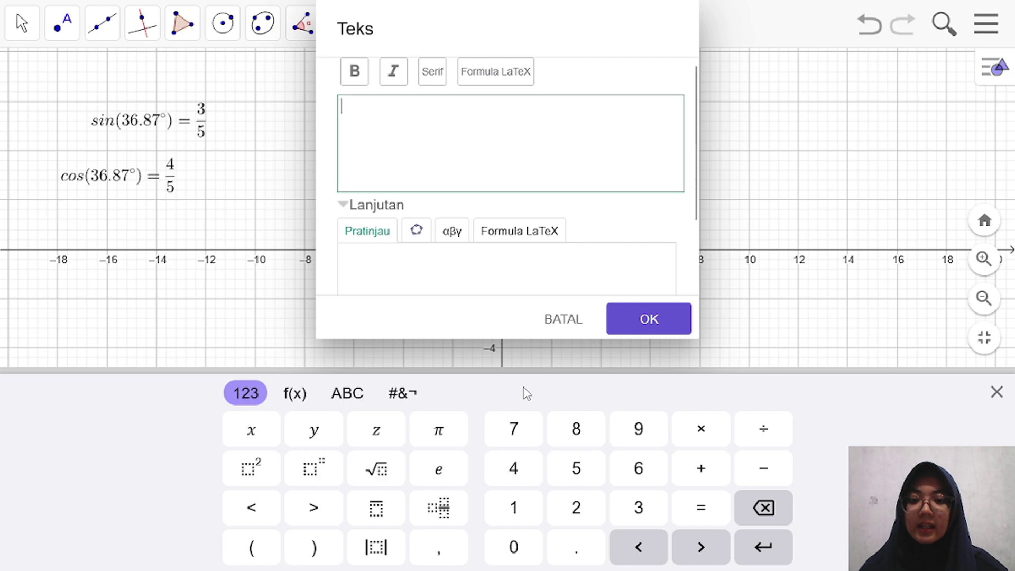
{"action": "left_click", "coordinate": [347, 396]}
{"action": "left_click", "coordinate": [475, 430]}
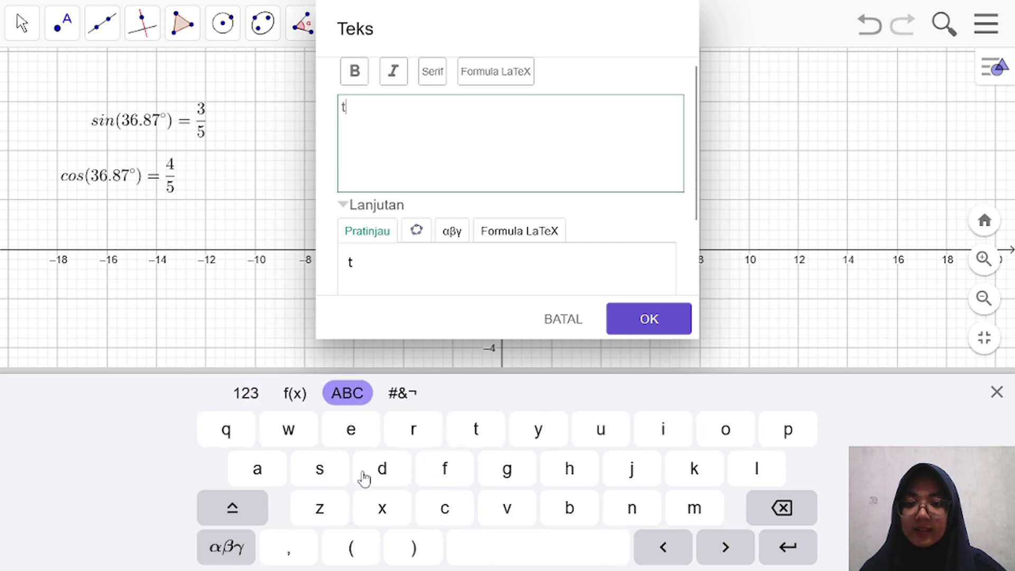
{"action": "left_click", "coordinate": [257, 470]}
{"action": "left_click", "coordinate": [634, 509]}
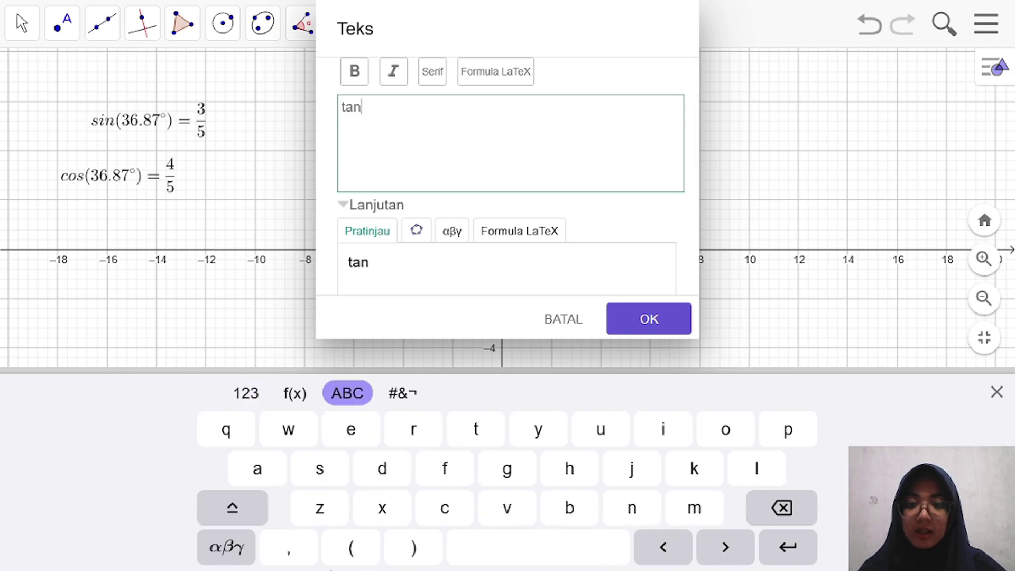
{"action": "left_click", "coordinate": [363, 550]}
{"action": "left_click", "coordinate": [416, 245]}
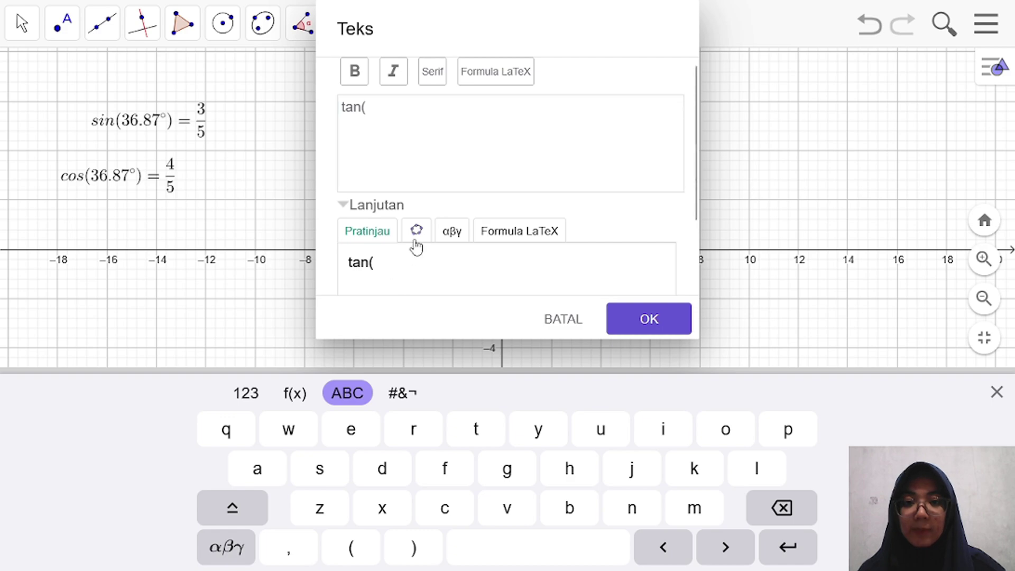
{"action": "scroll", "coordinate": [502, 253], "scroll_direction": "down", "scroll_amount": 3}
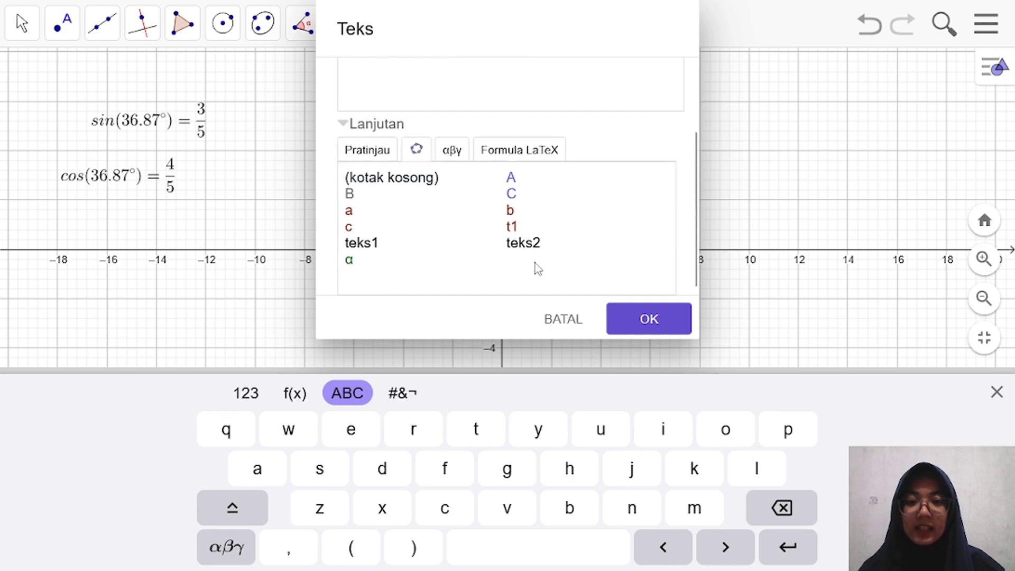
{"action": "left_click", "coordinate": [350, 262]}
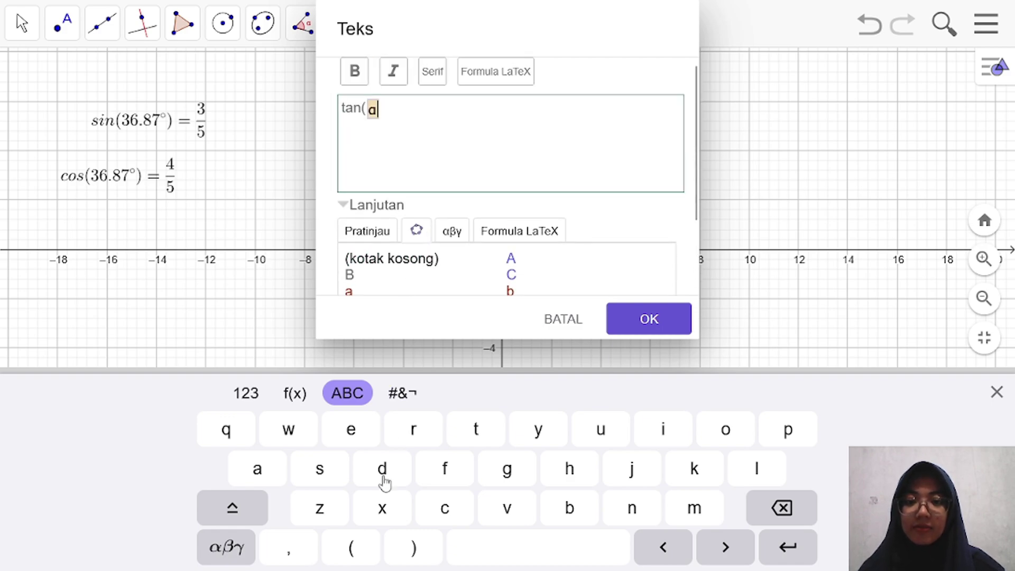
{"action": "left_click", "coordinate": [414, 548]}
{"action": "left_click", "coordinate": [246, 393]}
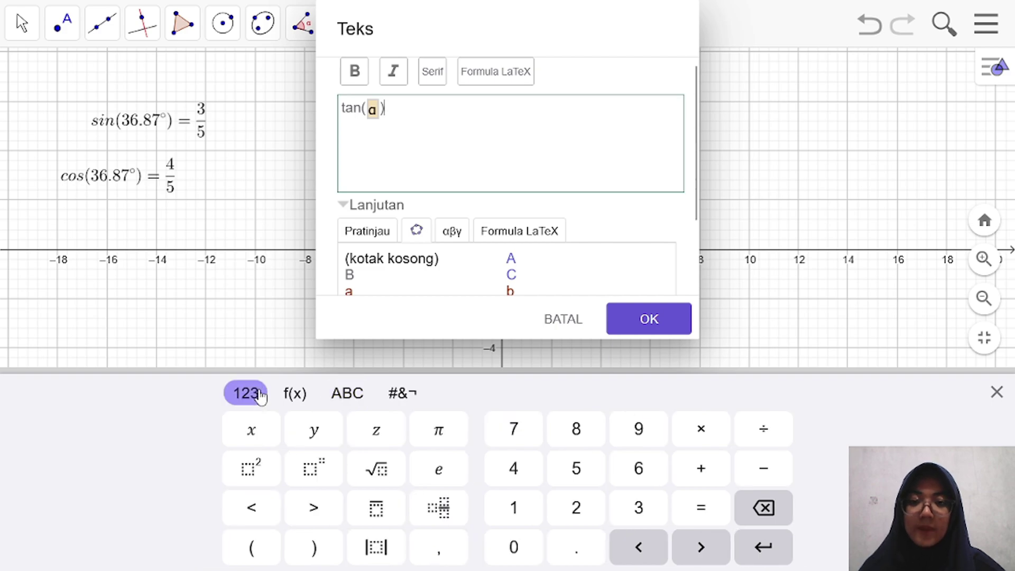
{"action": "left_click", "coordinate": [703, 514]}
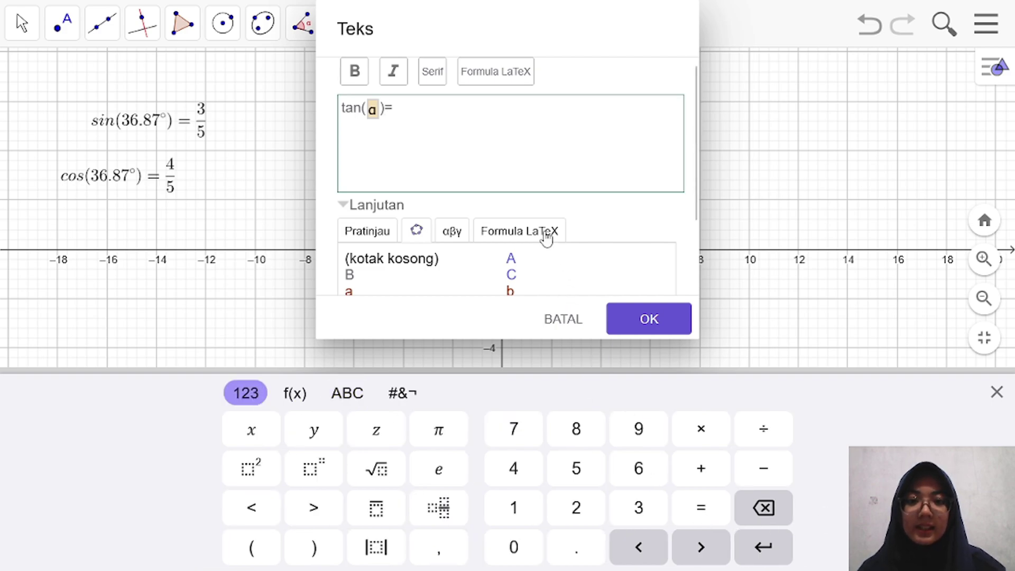
Complete the tangent text with a LaTeX fraction of linked object a over linked object c, and place it on the graph
{"action": "left_click", "coordinate": [545, 236]}
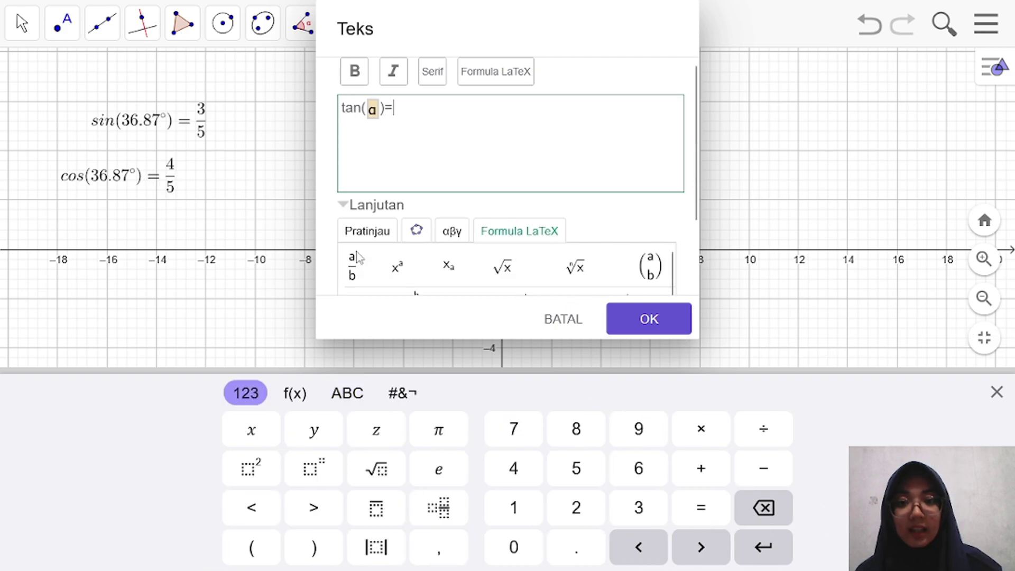
{"action": "left_click", "coordinate": [353, 270]}
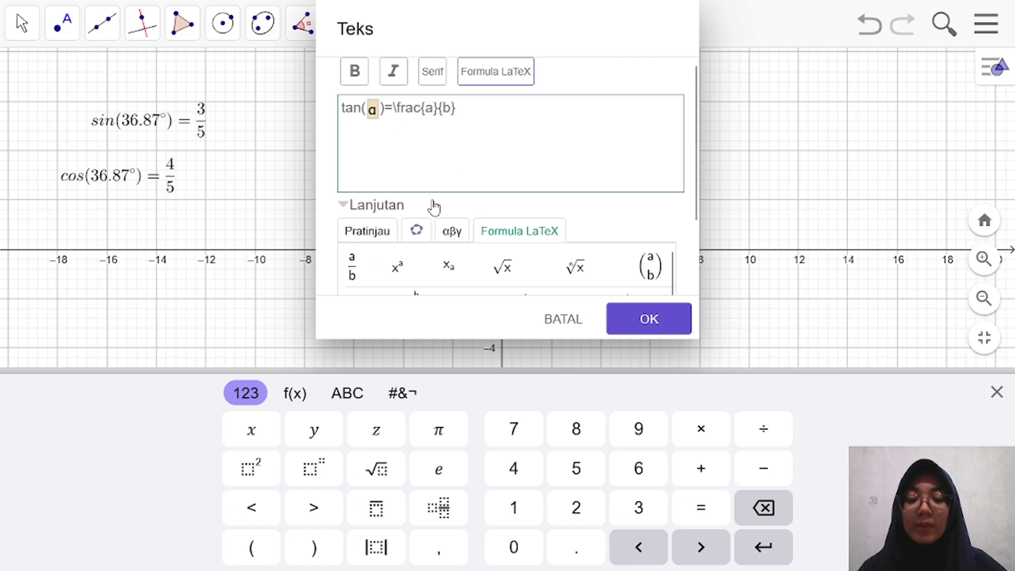
{"action": "left_click", "coordinate": [416, 231]}
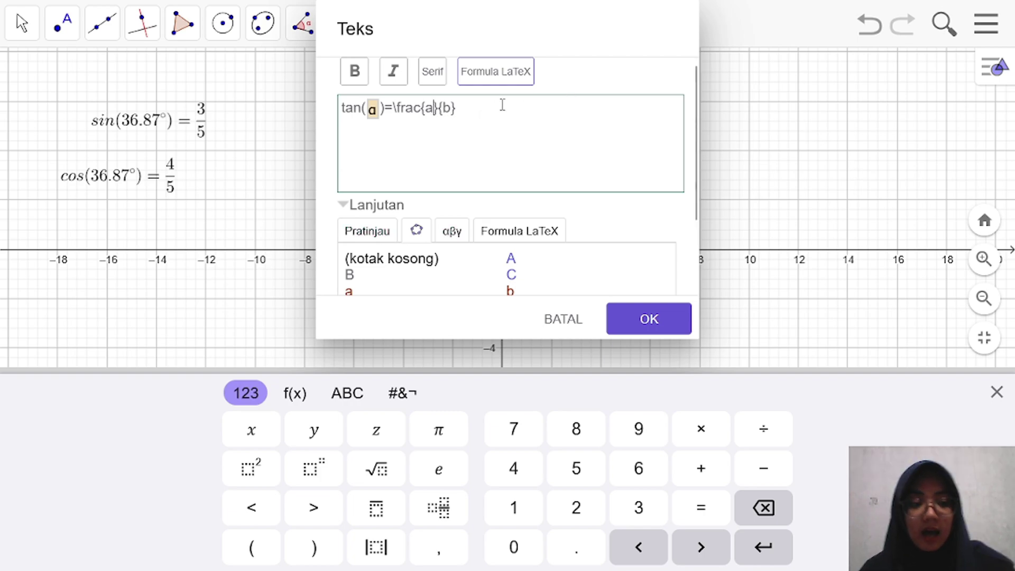
{"action": "key", "text": "BackSpace"}
{"action": "scroll", "coordinate": [372, 248], "scroll_direction": "down", "scroll_amount": 3}
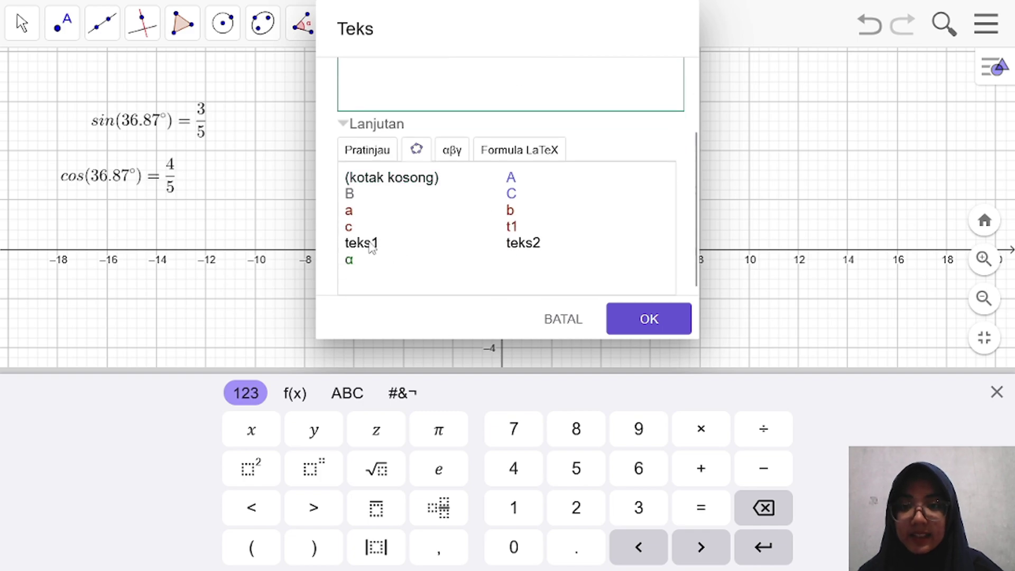
{"action": "left_click", "coordinate": [351, 213]}
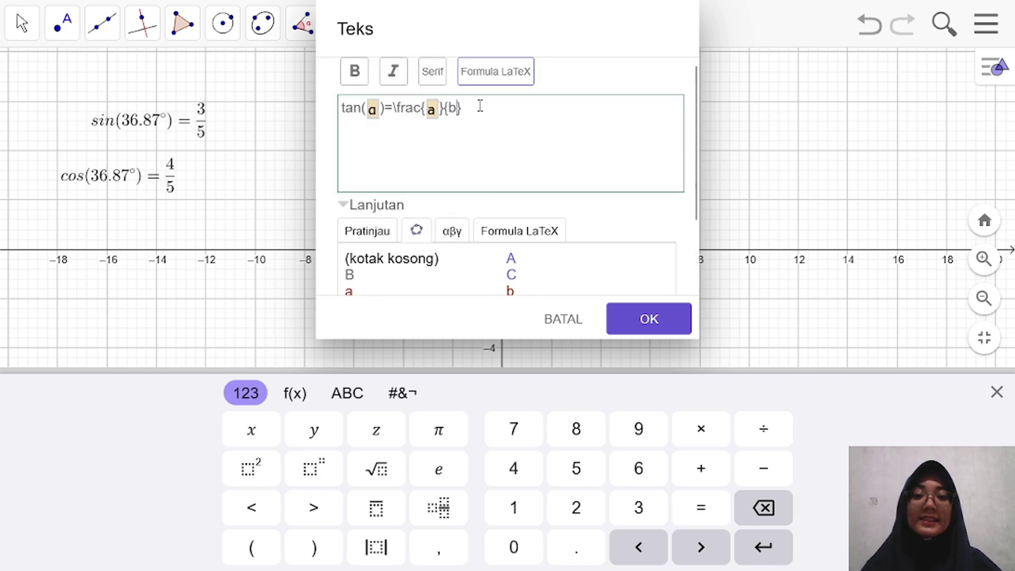
{"action": "key", "text": "BackSpace"}
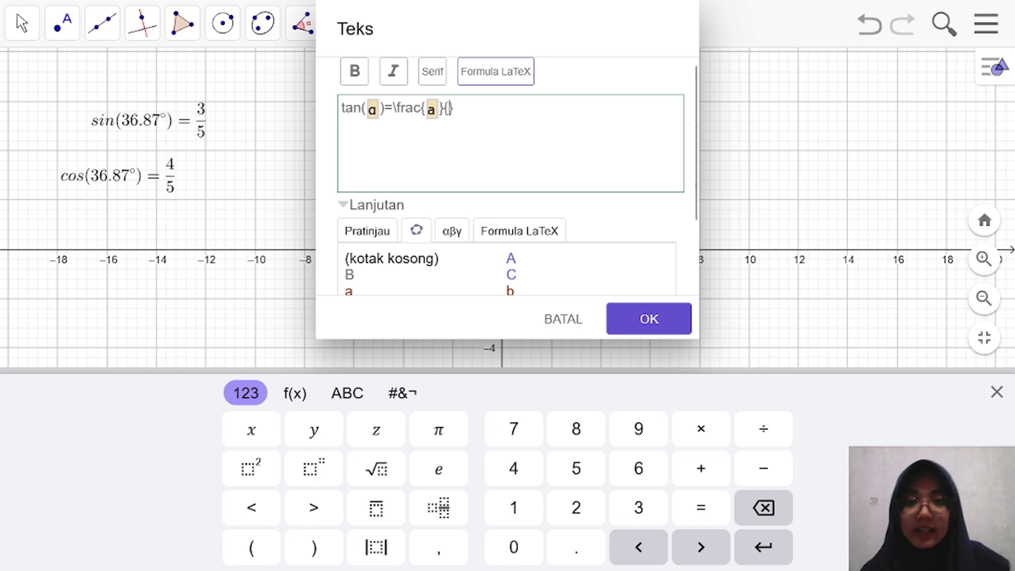
{"action": "scroll", "coordinate": [463, 158], "scroll_direction": "down", "scroll_amount": 3}
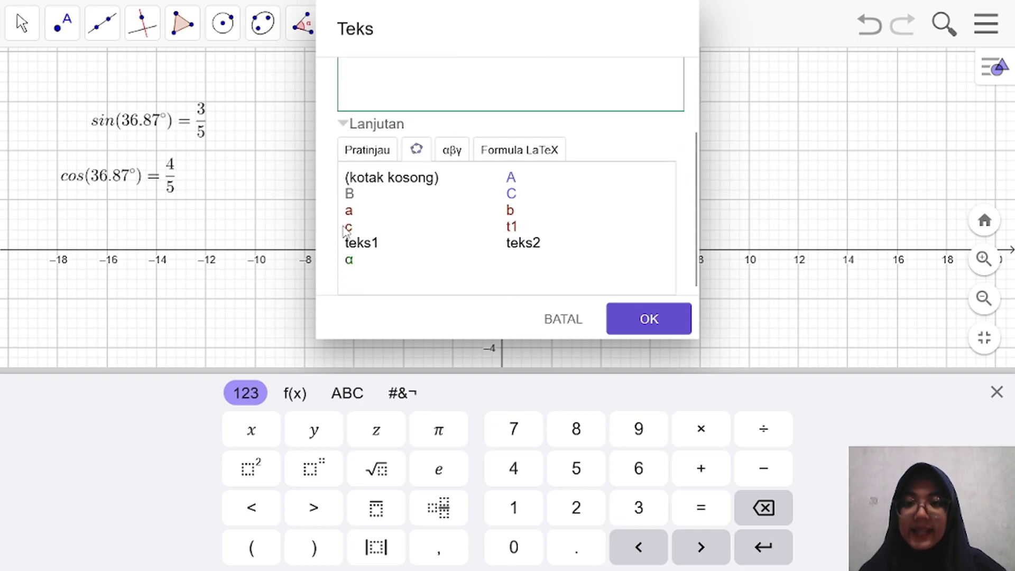
{"action": "left_click", "coordinate": [350, 227]}
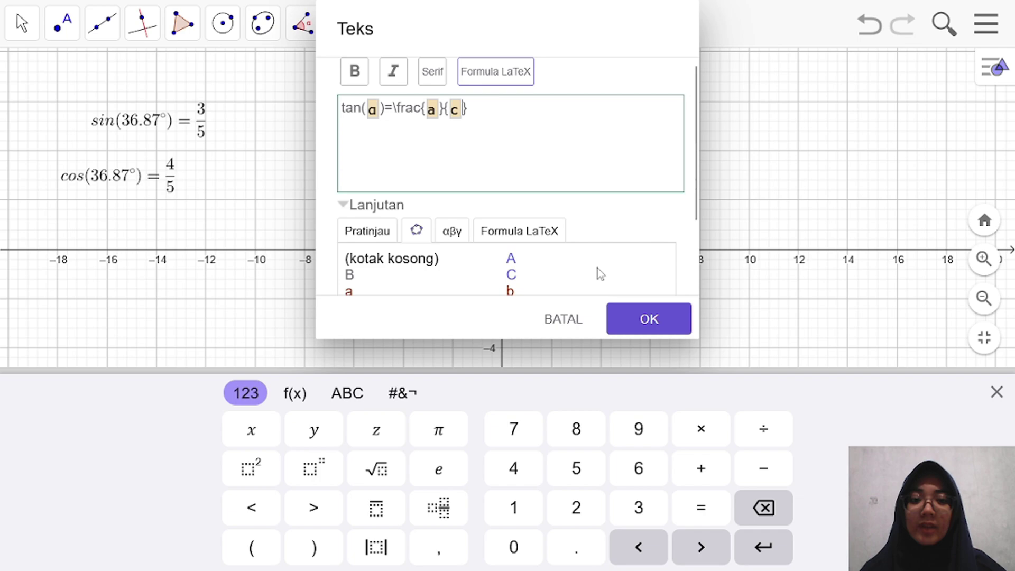
{"action": "left_click", "coordinate": [649, 318]}
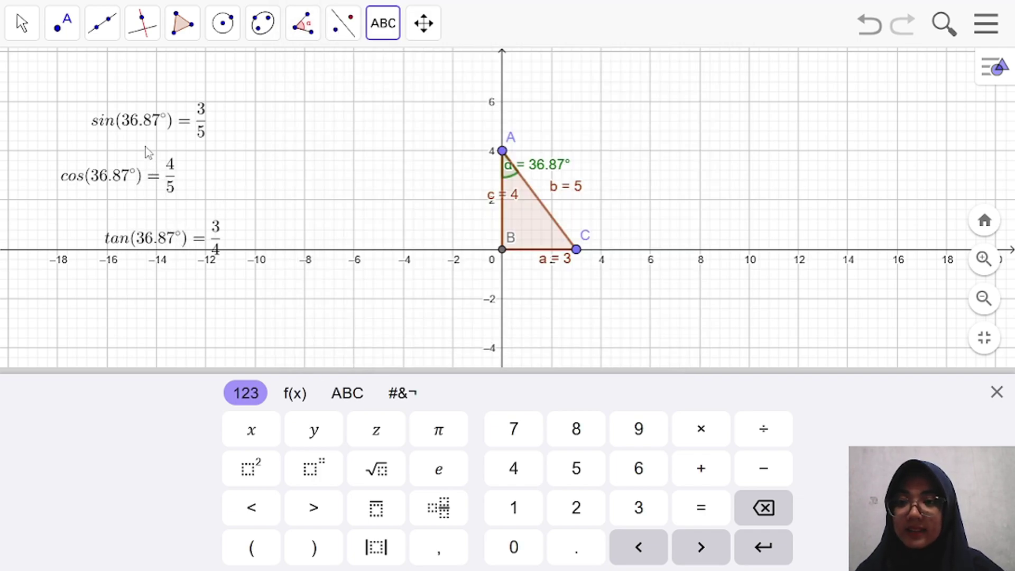
Reposition the sine, cosine and tangent formulas so they line up in one evenly spaced, left-aligned column
{"action": "mouse_move", "coordinate": [163, 136]}
{"action": "left_mouse_down"}
{"action": "mouse_move", "coordinate": [147, 112]}
{"action": "mouse_move", "coordinate": [154, 119]}
{"action": "left_mouse_up"}
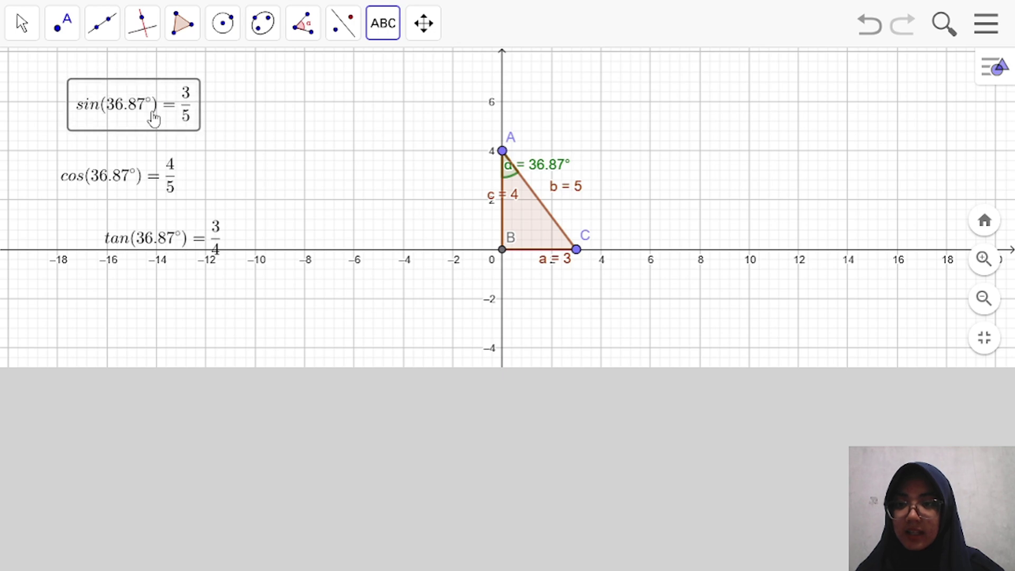
{"action": "left_click_drag", "start_coordinate": [150, 182], "coordinate": [167, 170]}
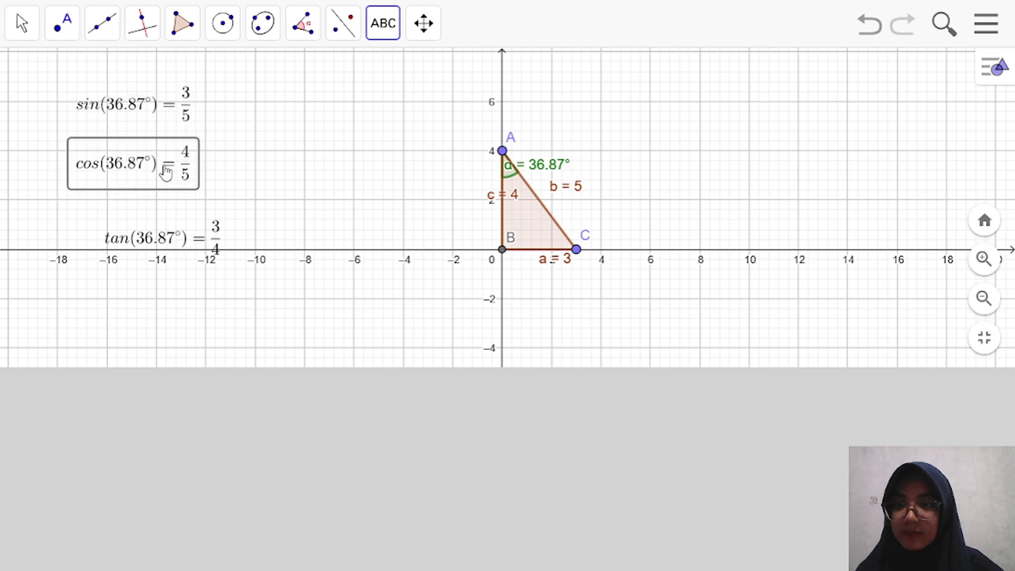
{"action": "left_click_drag", "start_coordinate": [176, 241], "coordinate": [164, 222]}
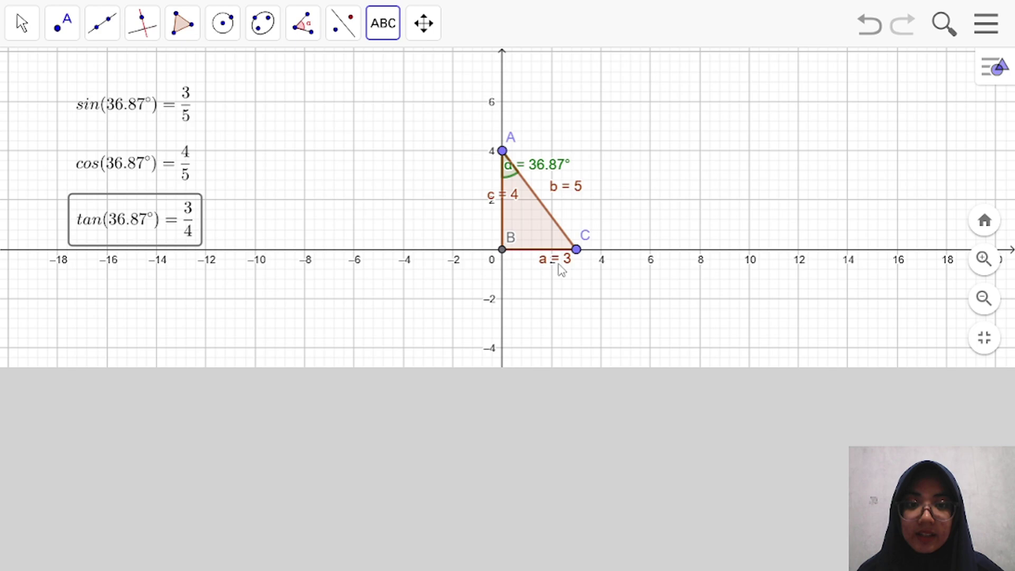
{"action": "left_click", "coordinate": [544, 273]}
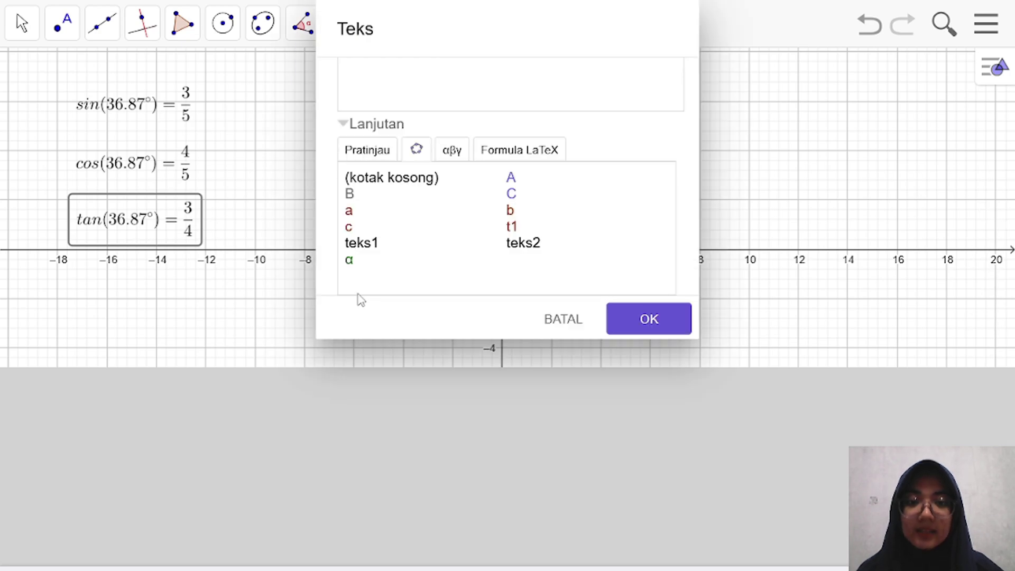
{"action": "left_click", "coordinate": [572, 323]}
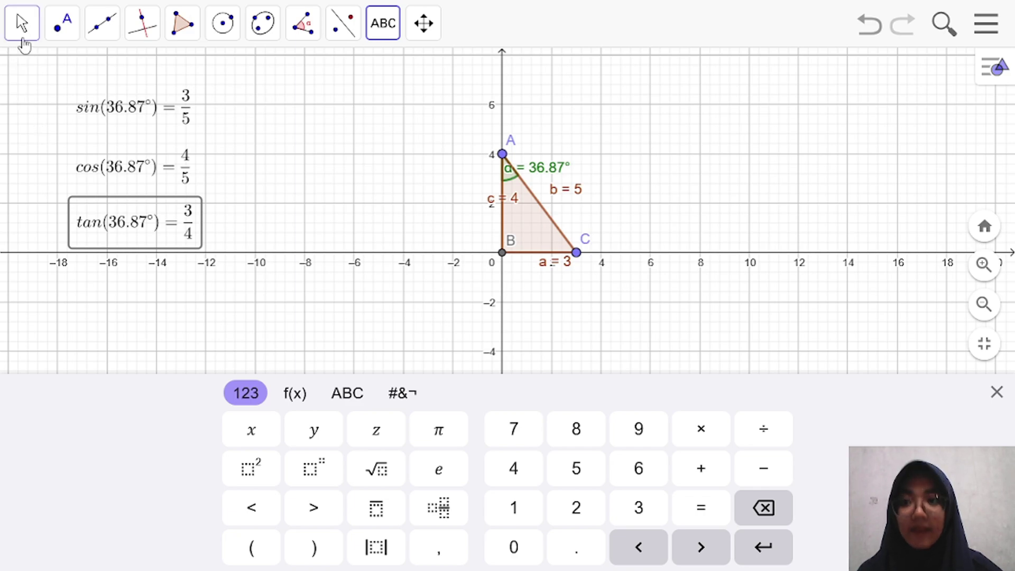
Use the Move tool to shift C along the x-axis to about 5.72 and A up the y-axis to about 6.71, testing the dynamic formulas
{"action": "left_click", "coordinate": [21, 22]}
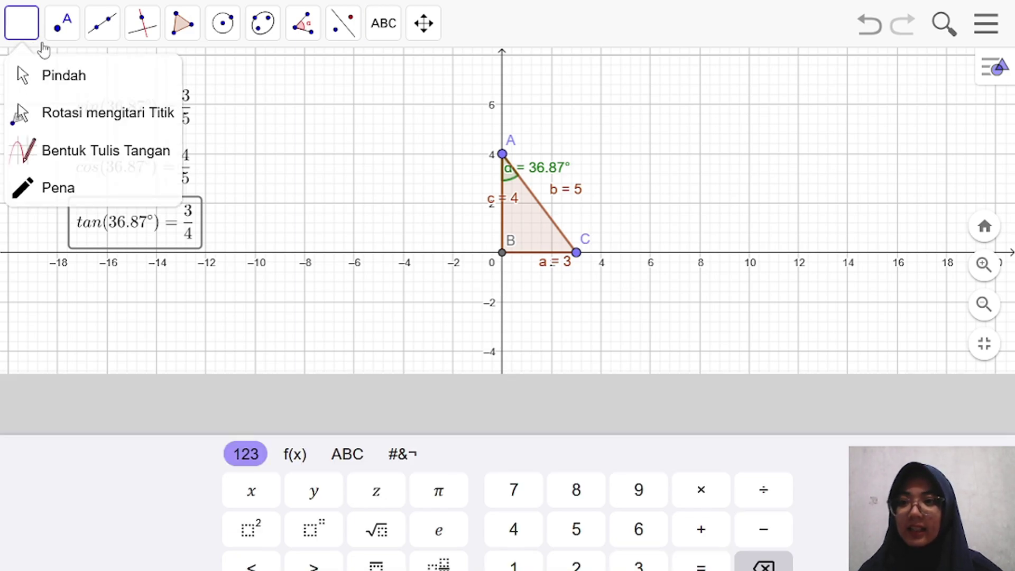
{"action": "left_click", "coordinate": [66, 91]}
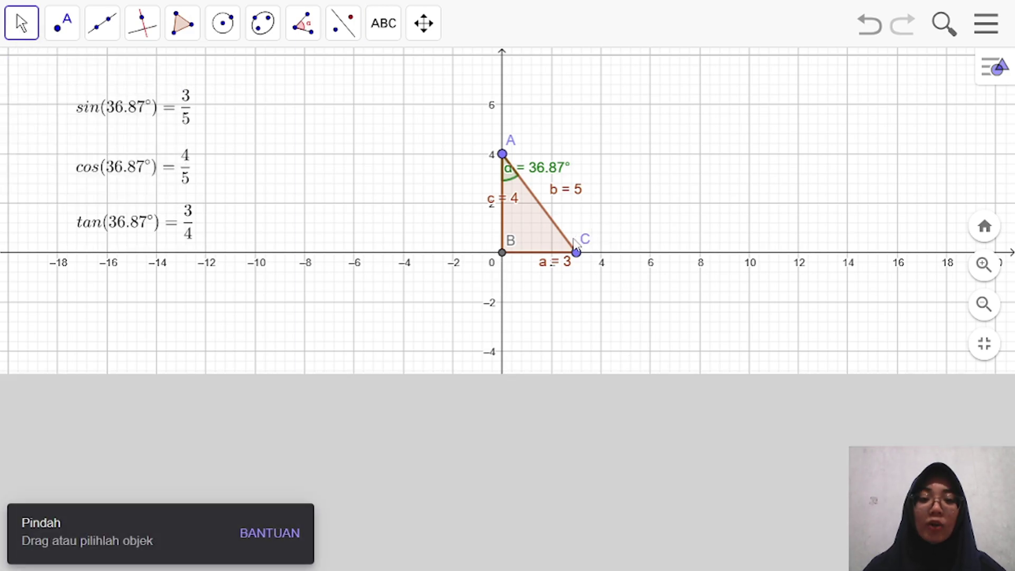
{"action": "left_click_drag", "start_coordinate": [577, 254], "coordinate": [645, 252]}
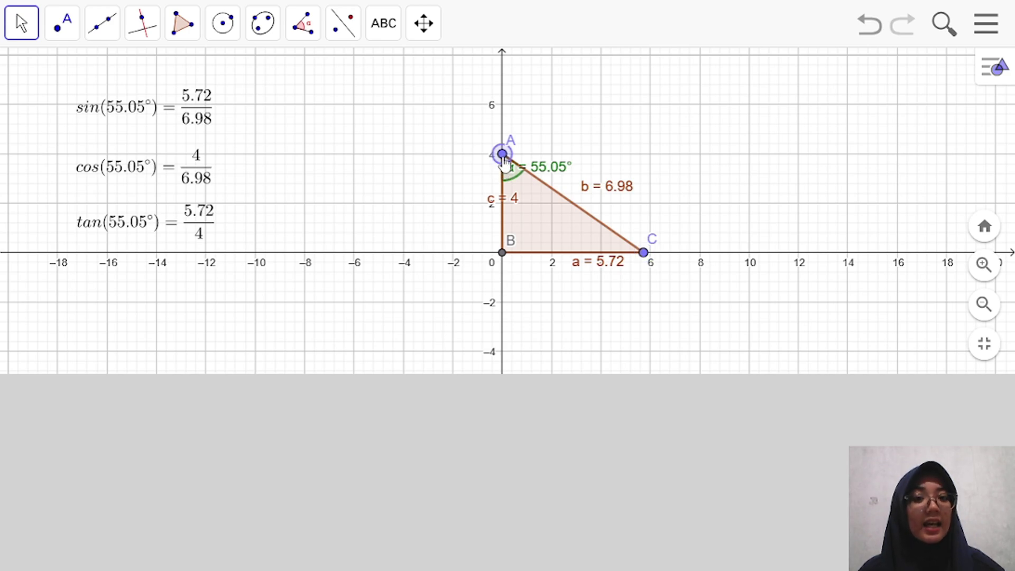
{"action": "left_click_drag", "start_coordinate": [504, 158], "coordinate": [502, 94]}
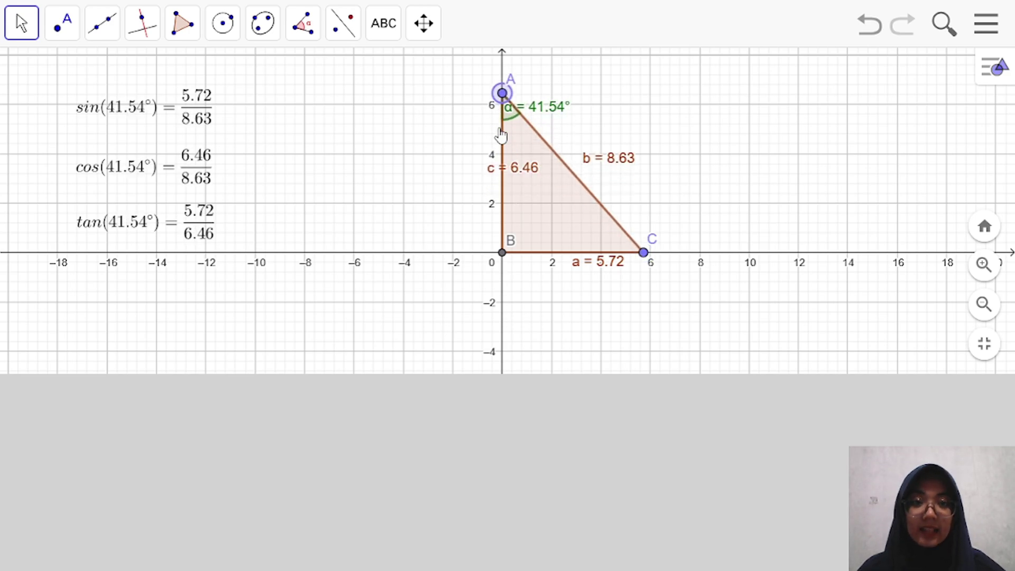
{"action": "left_click_drag", "start_coordinate": [501, 136], "coordinate": [502, 112]}
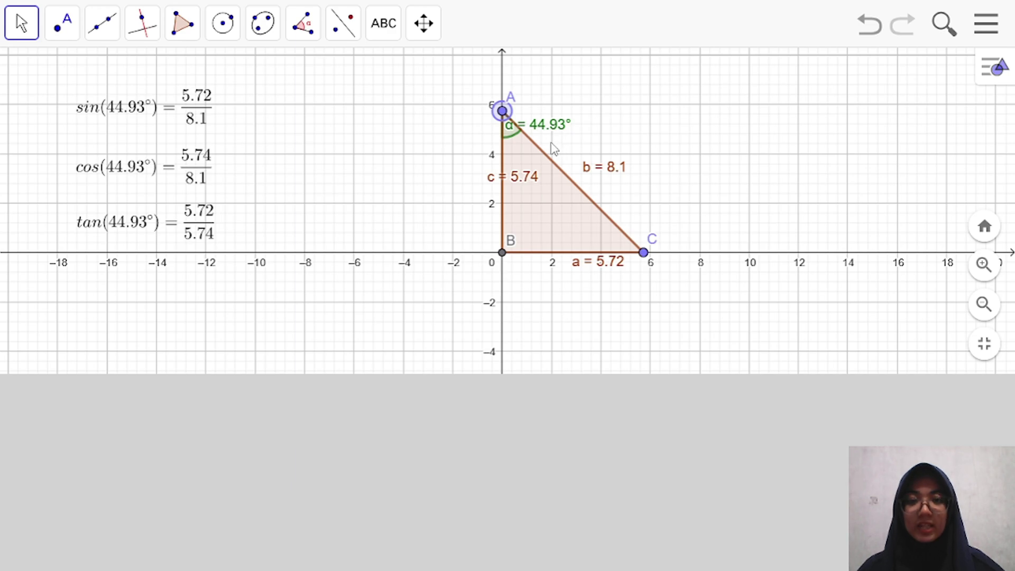
{"action": "mouse_move", "coordinate": [503, 113]}
{"action": "left_mouse_down"}
{"action": "mouse_move", "coordinate": [502, 69]}
{"action": "mouse_move", "coordinate": [506, 117]}
{"action": "mouse_move", "coordinate": [506, 94]}
{"action": "left_mouse_up"}
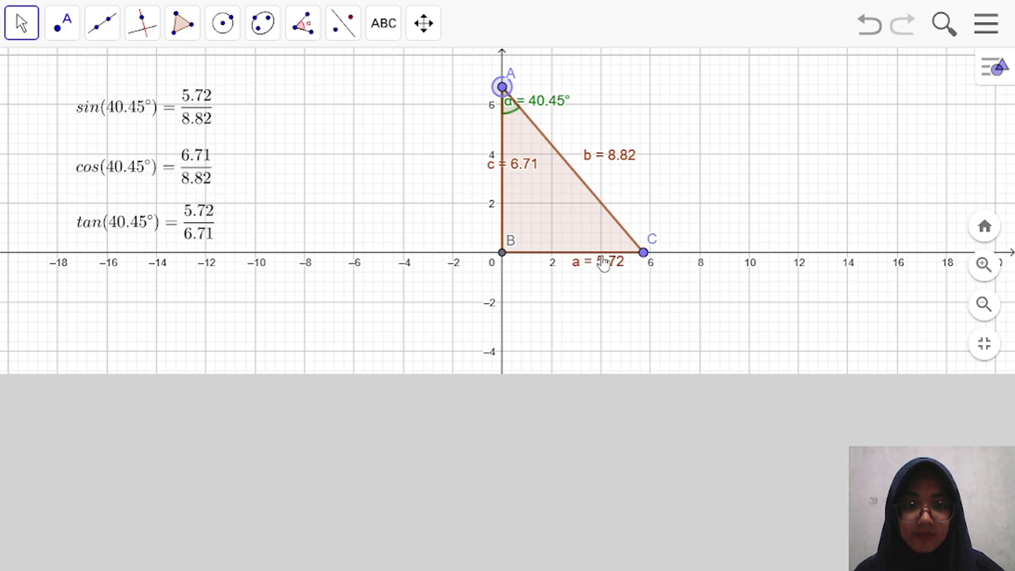
Reposition the side labels outside the triangle, with a below BC and c left of AB, and nudge b beside AC
{"action": "left_click_drag", "start_coordinate": [603, 261], "coordinate": [568, 285]}
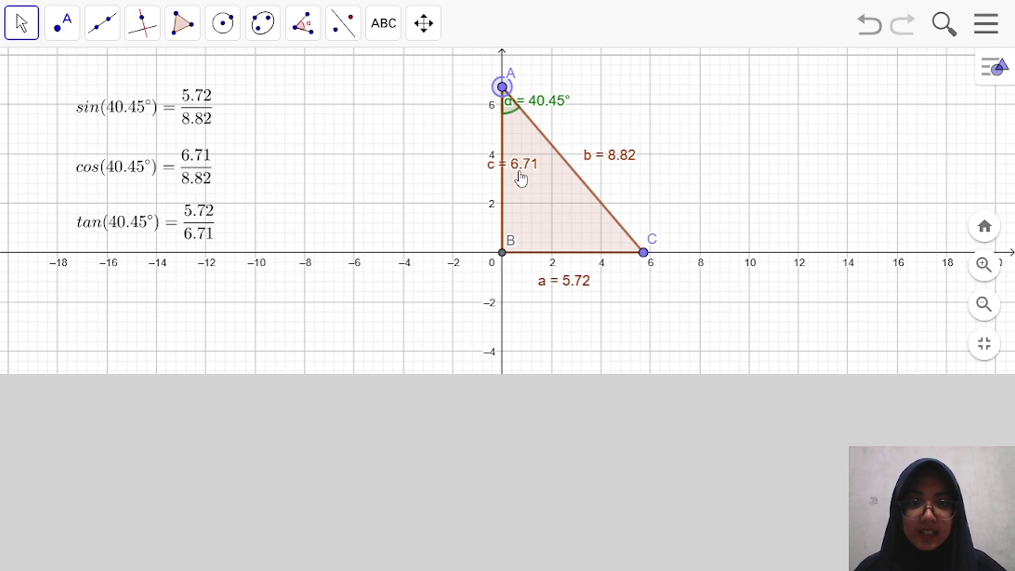
{"action": "left_click_drag", "start_coordinate": [519, 174], "coordinate": [469, 176]}
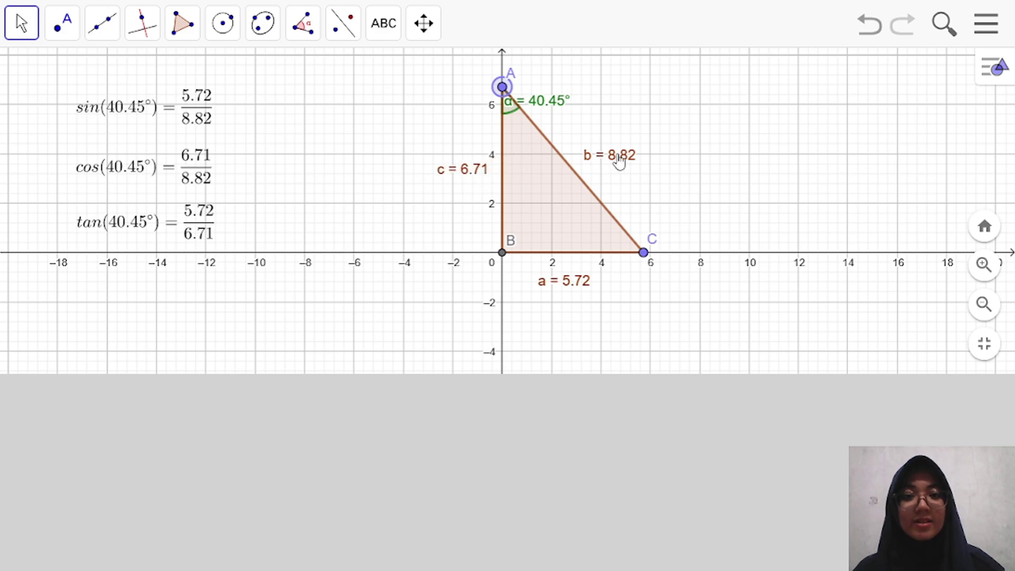
{"action": "mouse_move", "coordinate": [616, 161]}
{"action": "left_mouse_down"}
{"action": "mouse_move", "coordinate": [612, 170]}
{"action": "mouse_move", "coordinate": [624, 159]}
{"action": "left_mouse_up"}
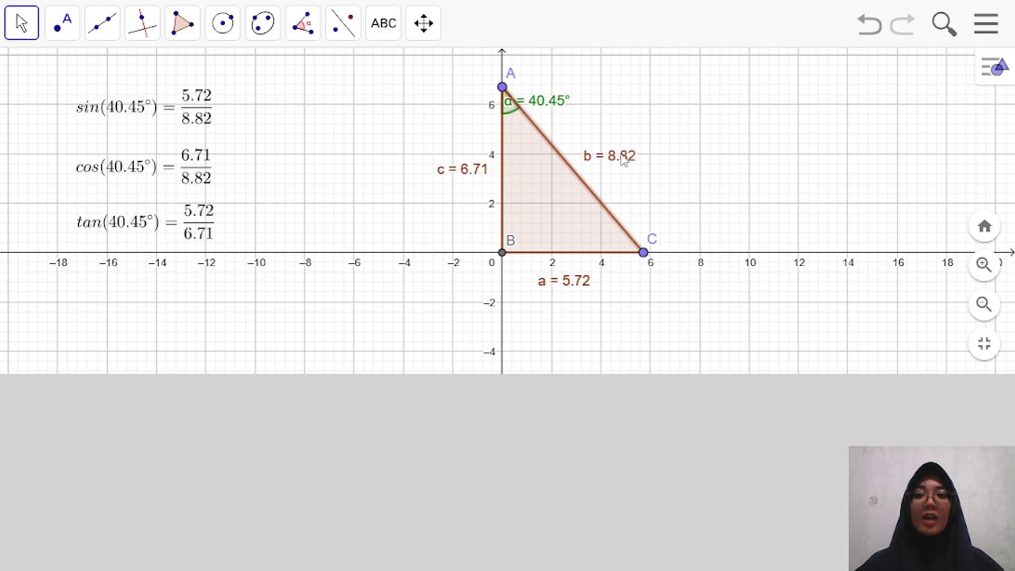